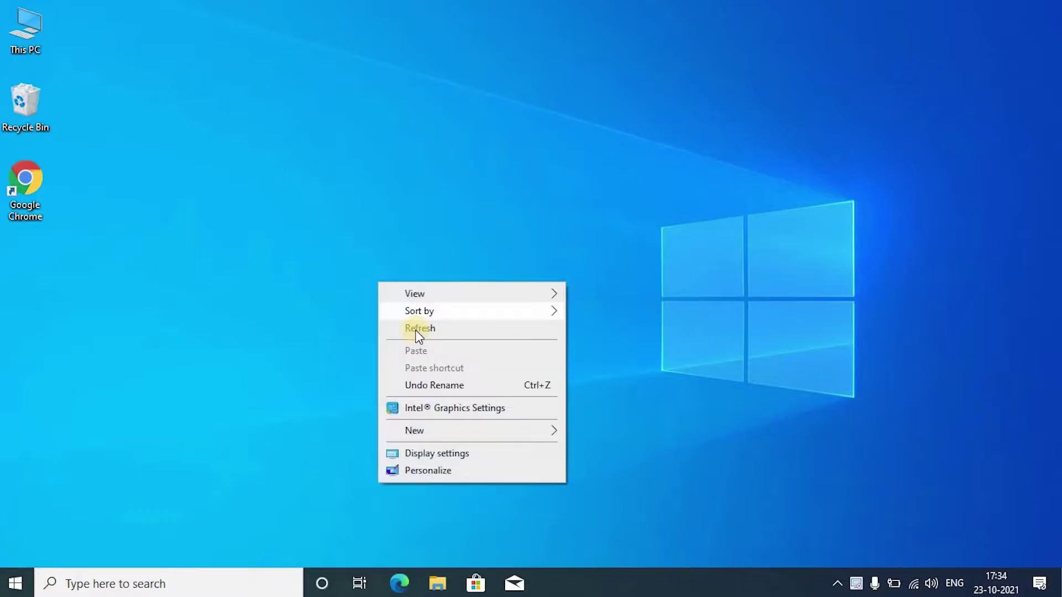
# Step: Open This PC in a maximized window and open the My Datas (G:) drive
pyautogui.click(416, 331)
pyautogui.doubleClick(31, 41)
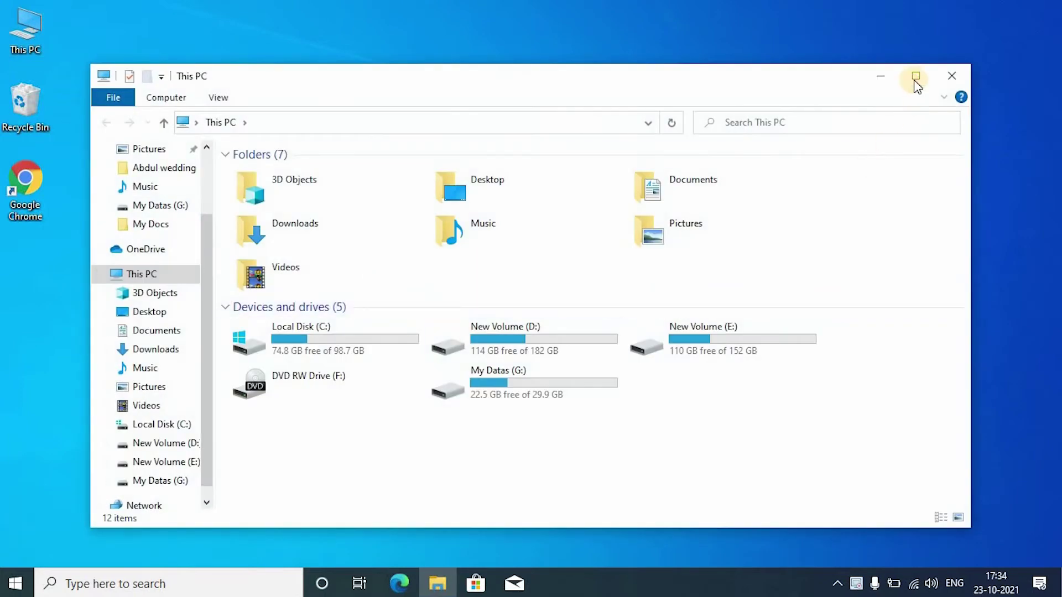
pyautogui.click(916, 77)
pyautogui.click(202, 264)
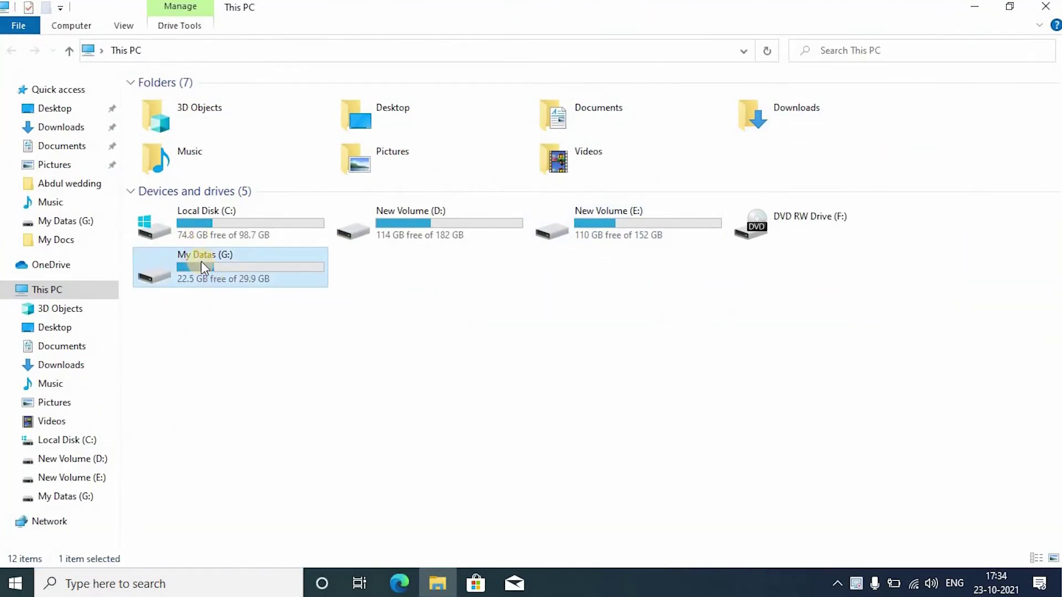
pyautogui.doubleClick(231, 272)
# Step: Review My Docs (five documents), My Pictures (six pictures) and My Videos (three videos) on G:
pyautogui.moveTo(548, 218); pyautogui.dragTo(191, 133)
pyautogui.doubleClick(189, 152)
pyautogui.moveTo(257, 223); pyautogui.dragTo(244, 99)
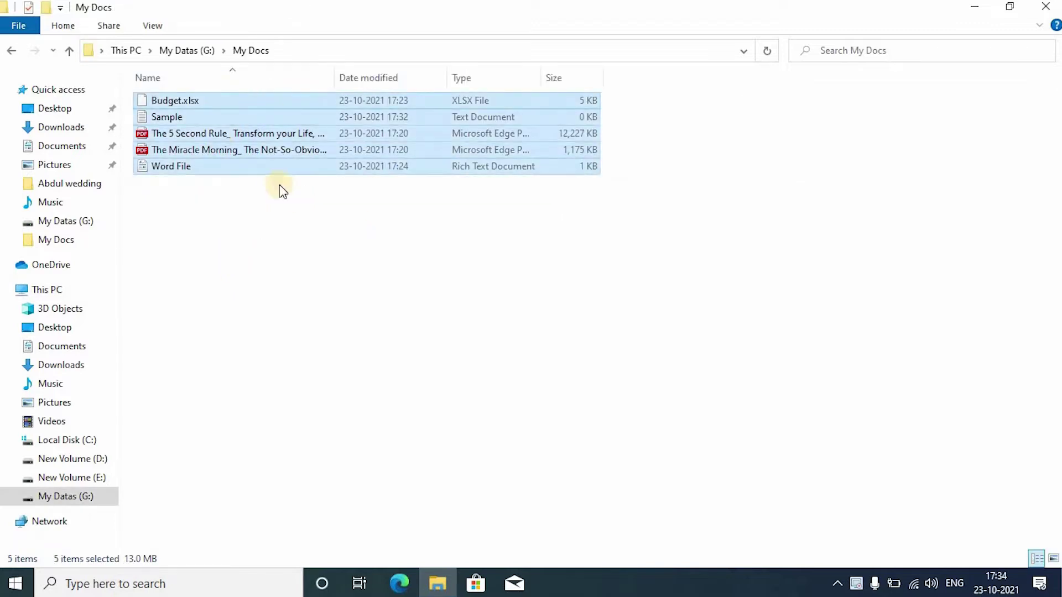
pyautogui.hotkey('alt', 'Left')
pyautogui.doubleClick(285, 139)
pyautogui.moveTo(575, 183); pyautogui.dragTo(236, 115)
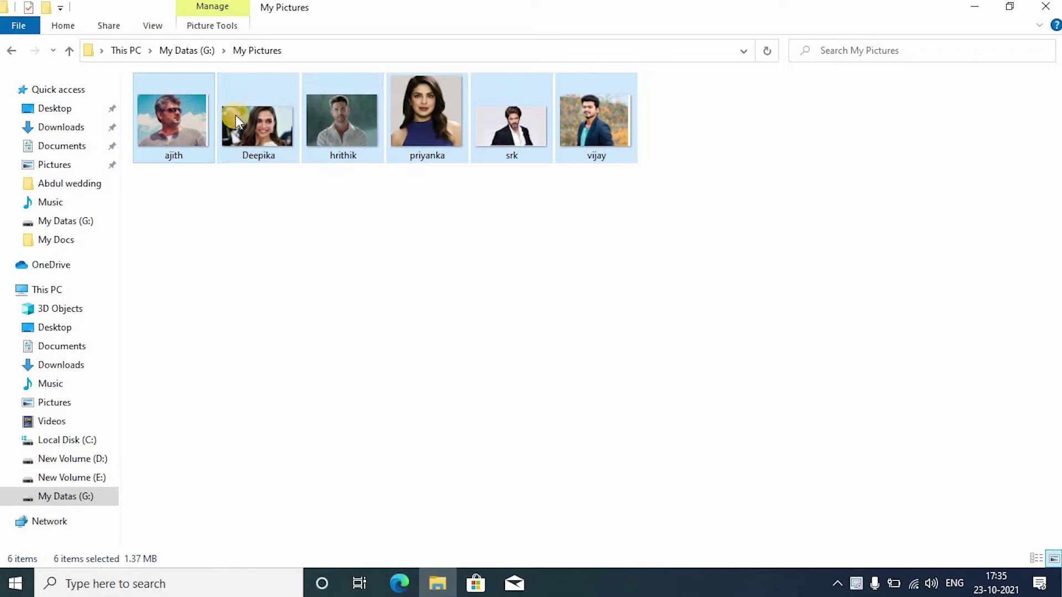
pyautogui.click(188, 50)
pyautogui.doubleClick(359, 127)
pyautogui.moveTo(307, 198); pyautogui.dragTo(169, 138)
pyautogui.click(194, 55)
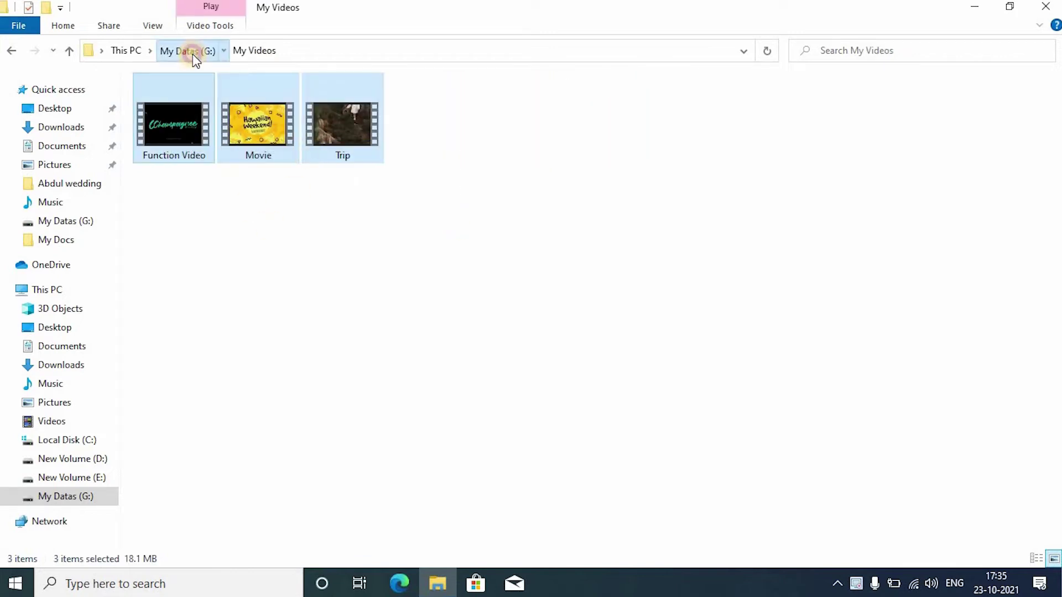
# Step: Select everything on G: and check the combined size of 7.40 GB in Properties
pyautogui.hotkey('ctrl', 'a')
pyautogui.rightClick(185, 202)
pyautogui.click(271, 341)
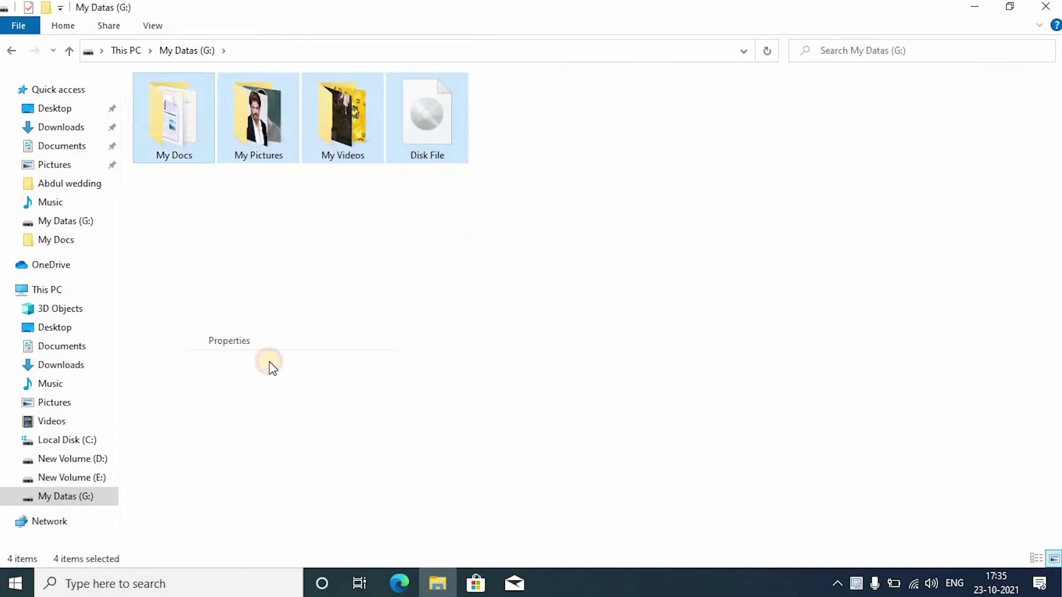
pyautogui.moveTo(465, 262); pyautogui.dragTo(585, 262)
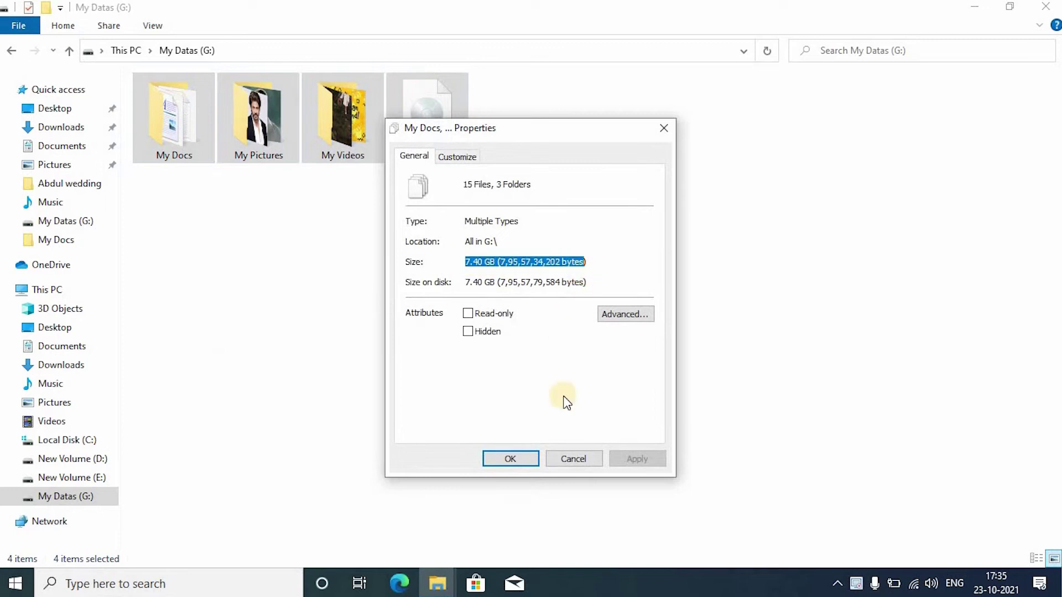
pyautogui.click(573, 458)
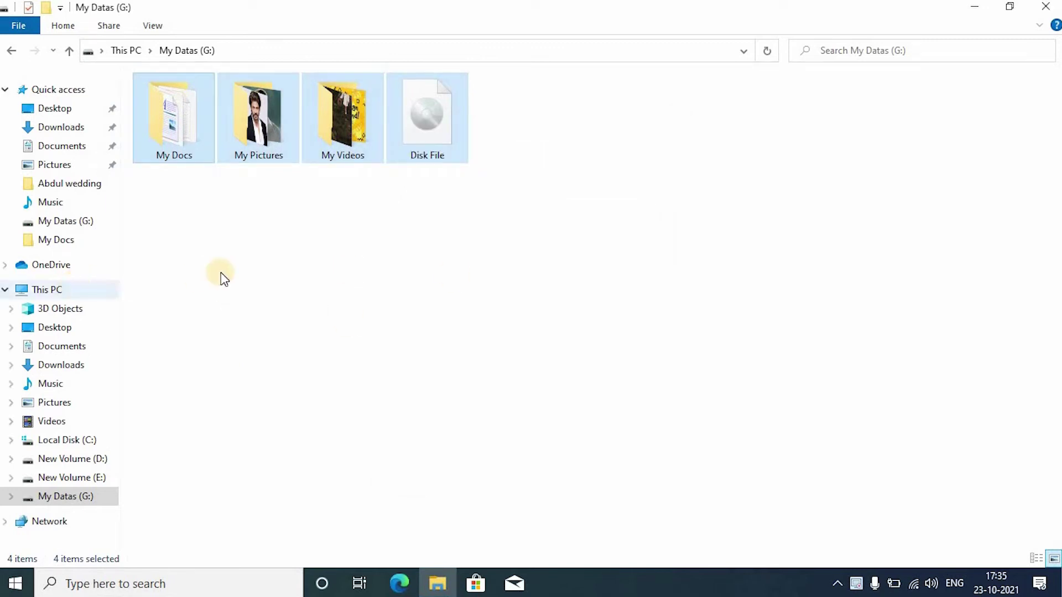
# Step: Permanently delete all four items from the G: drive
pyautogui.rightClick(336, 150)
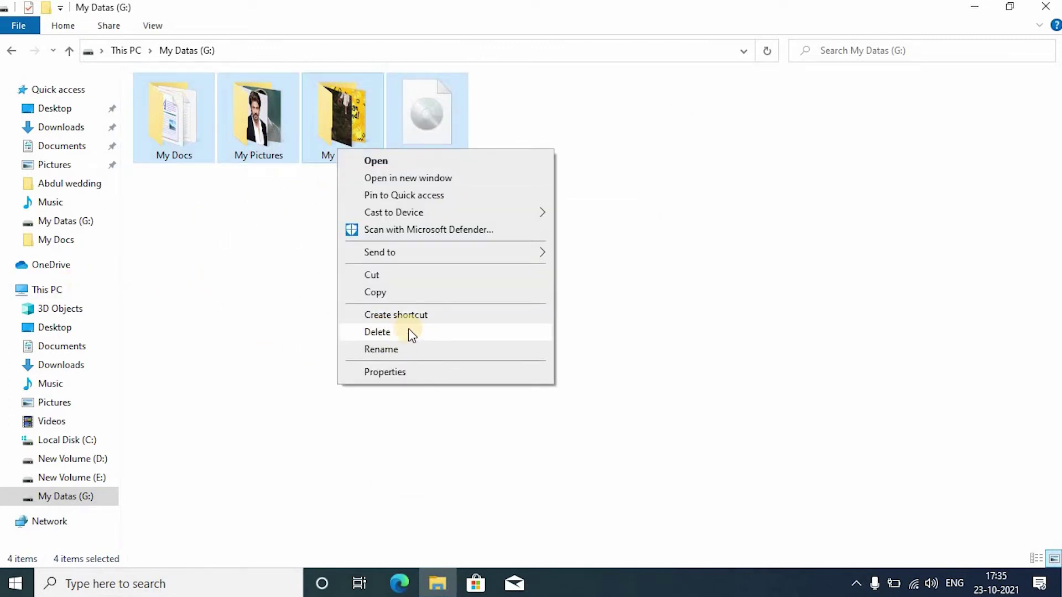
pyautogui.click(409, 331)
pyautogui.click(569, 277)
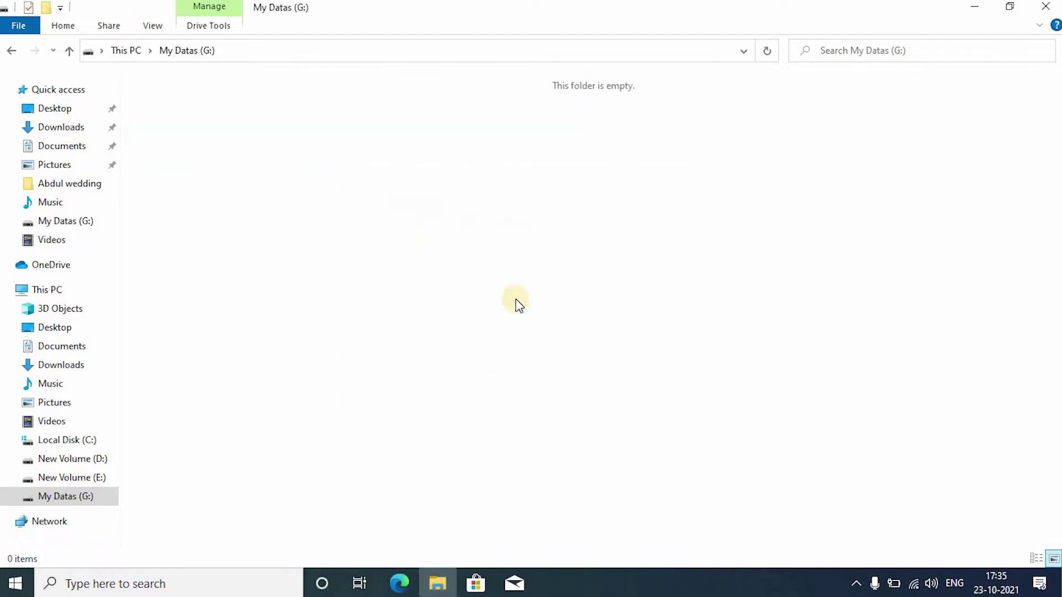
# Step: Quick-format My Datas (G:) as NTFS, then open it to confirm it is empty
pyautogui.click(55, 288)
pyautogui.rightClick(234, 271)
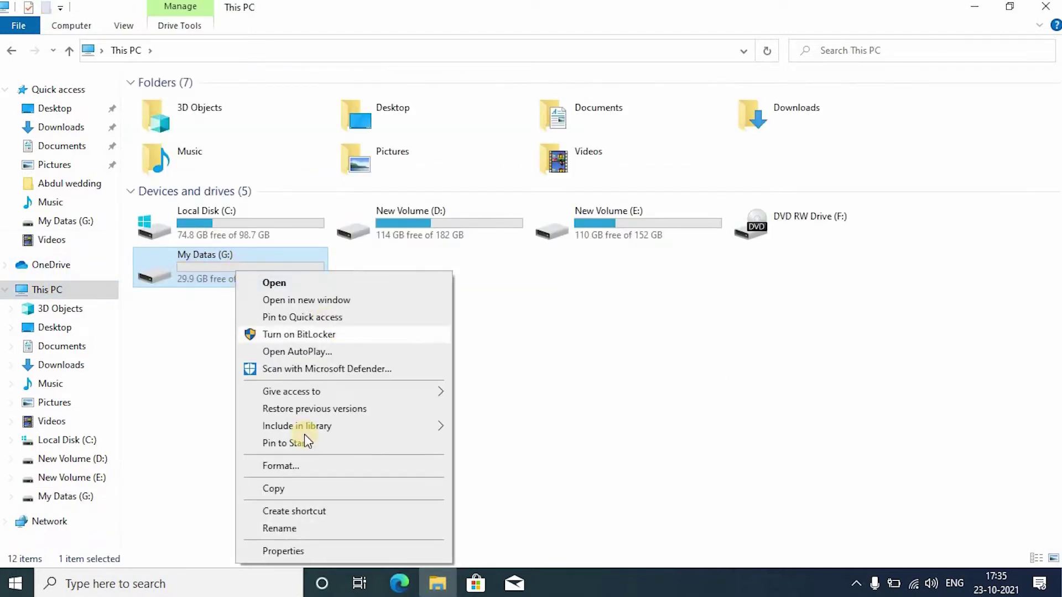
pyautogui.click(312, 468)
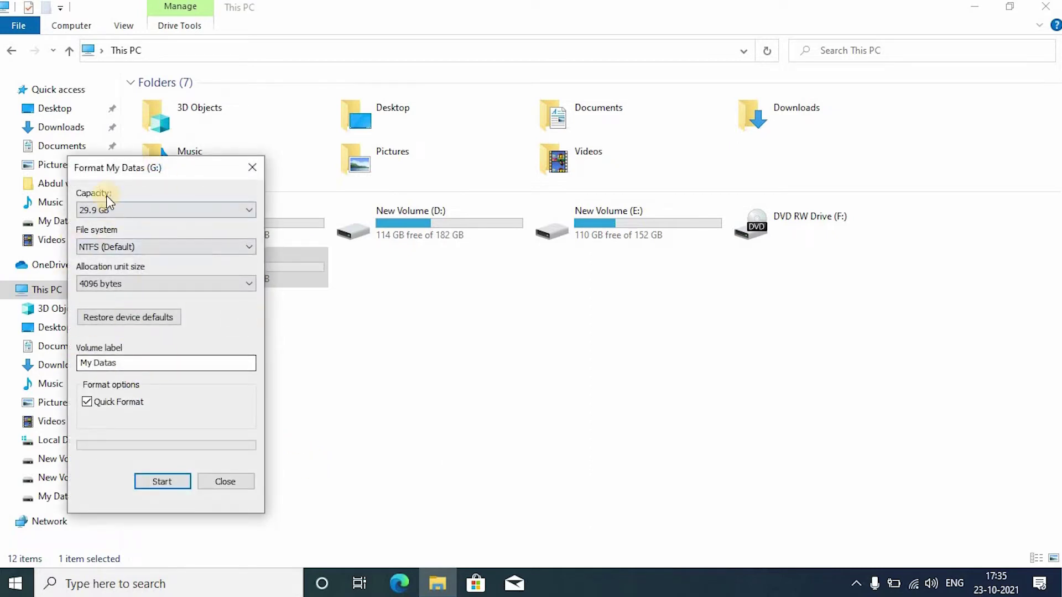
pyautogui.click(152, 481)
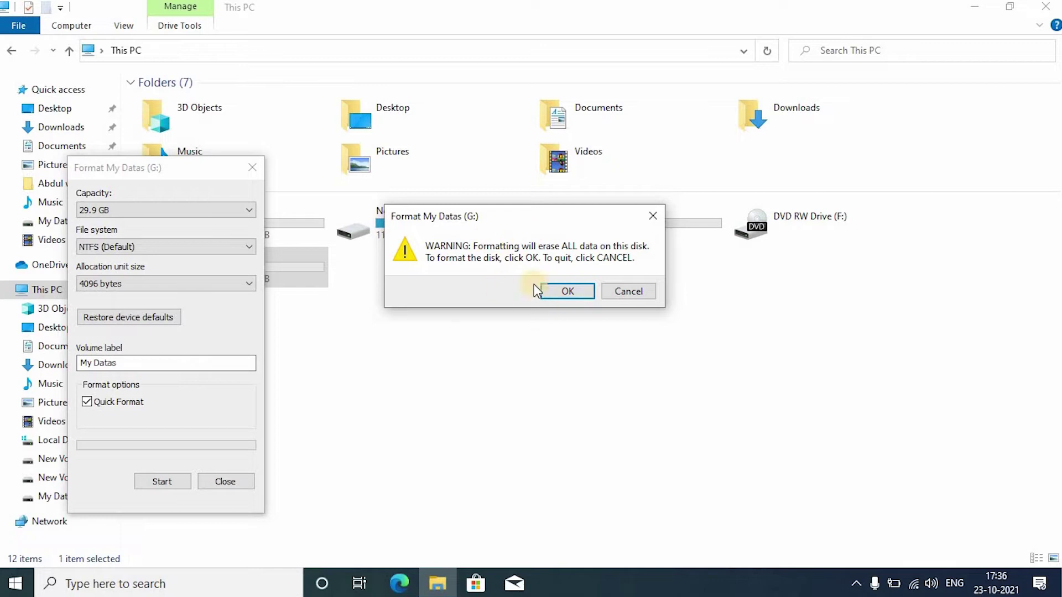
pyautogui.click(568, 292)
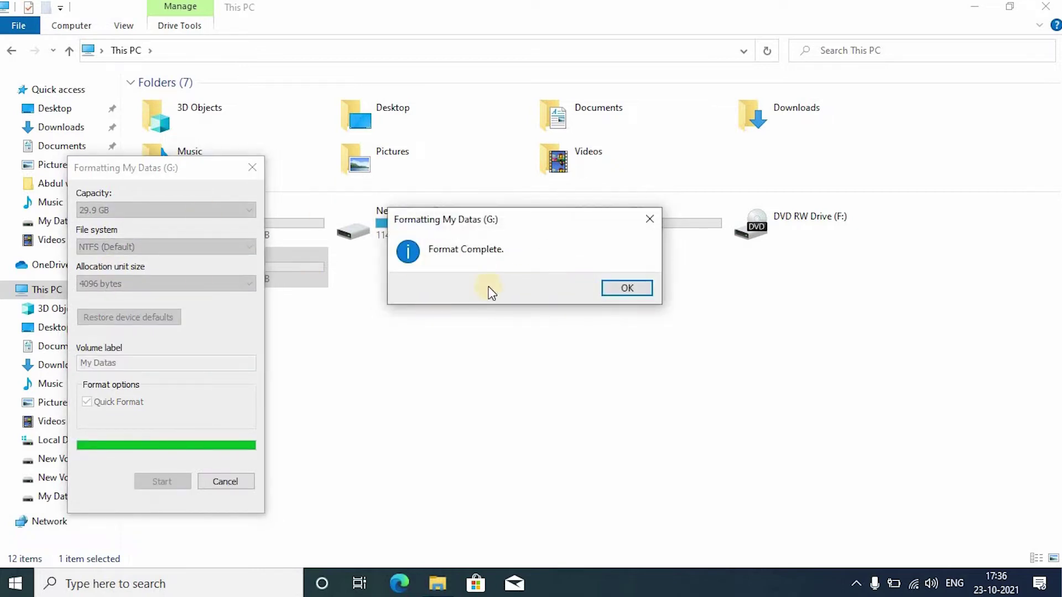
pyautogui.click(636, 287)
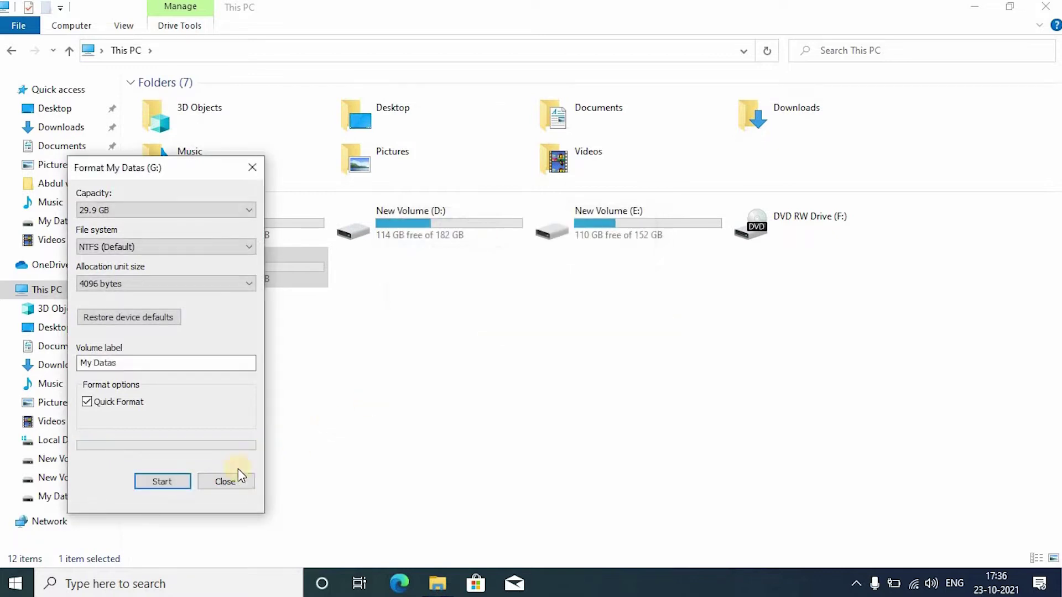
pyautogui.click(234, 482)
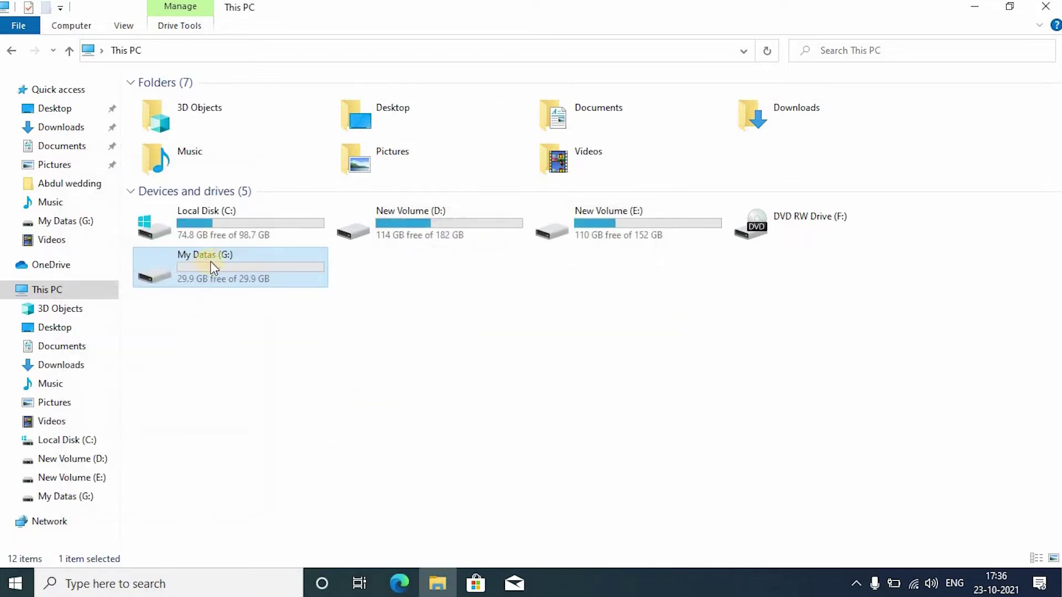
pyautogui.doubleClick(259, 271)
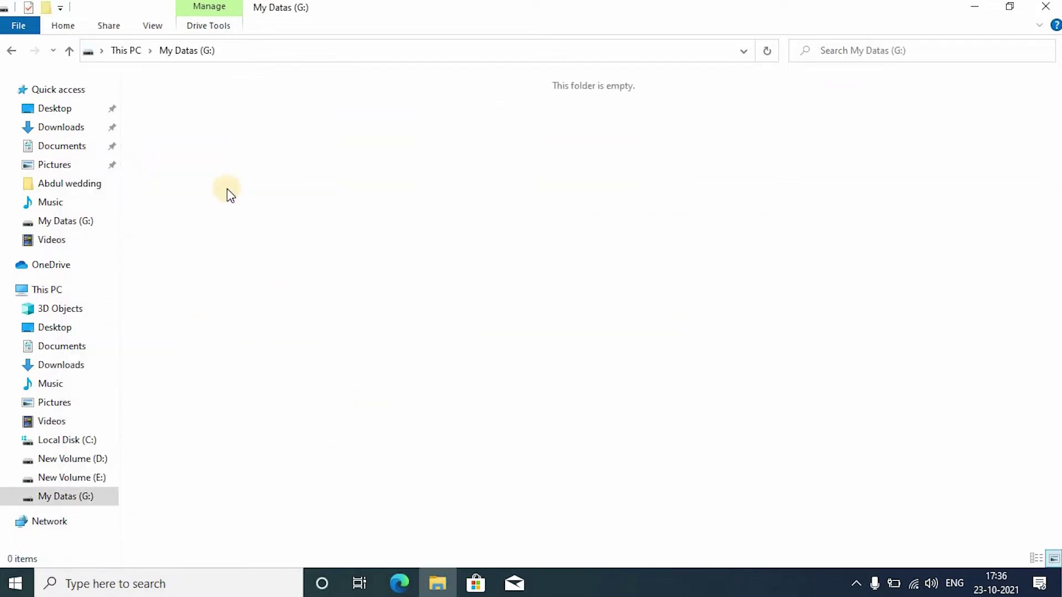
pyautogui.rightClick(466, 170)
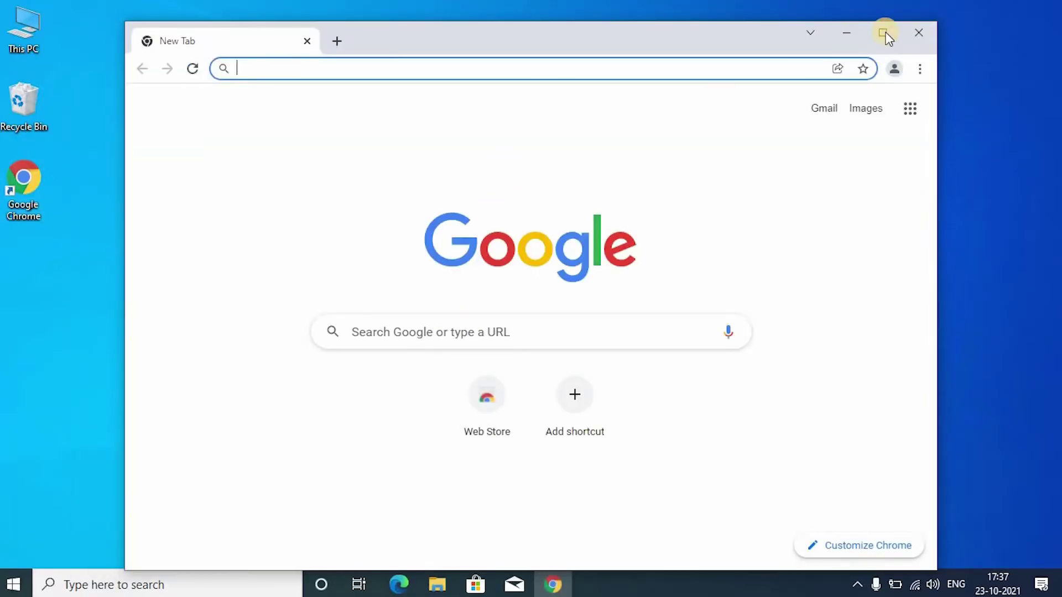
# Step: Search Google for '4dd' and open the official 4DDiG Windows Data Recovery page
pyautogui.click(884, 33)
pyautogui.click(431, 295)
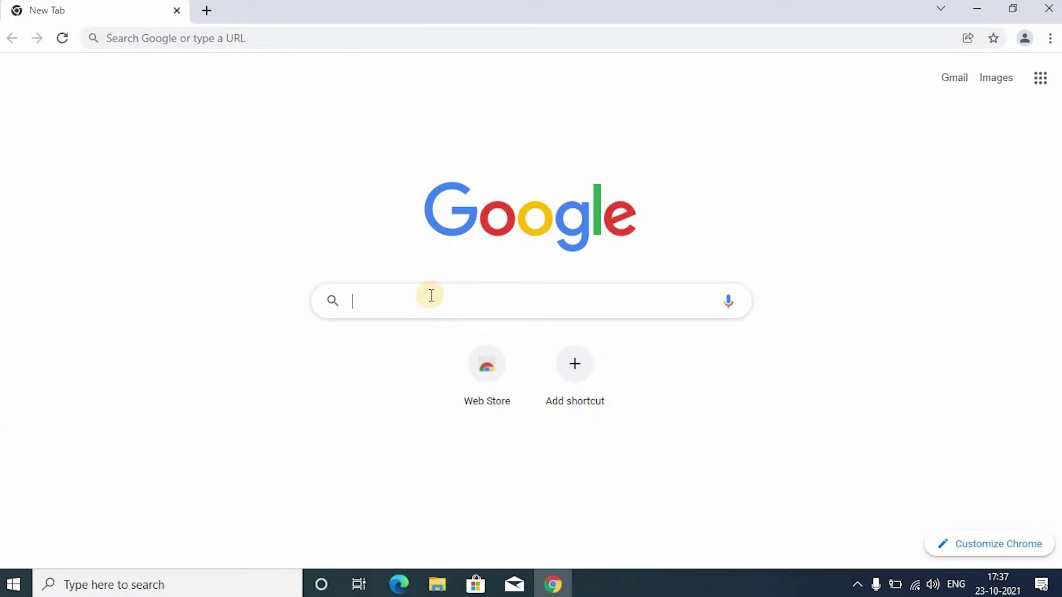
pyautogui.write('4ddig windows data recovery')
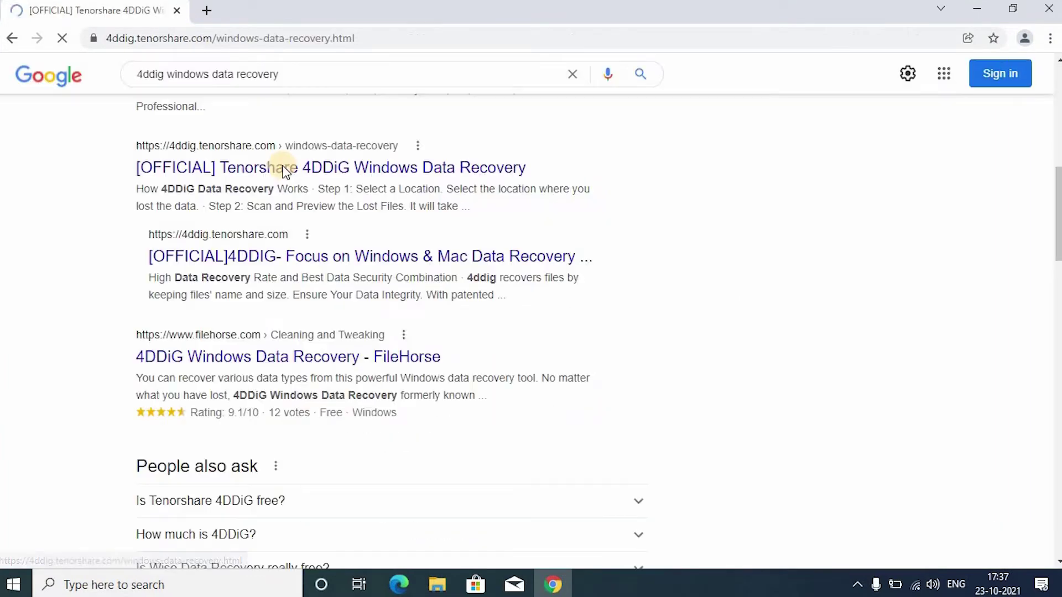
pyautogui.click(281, 167)
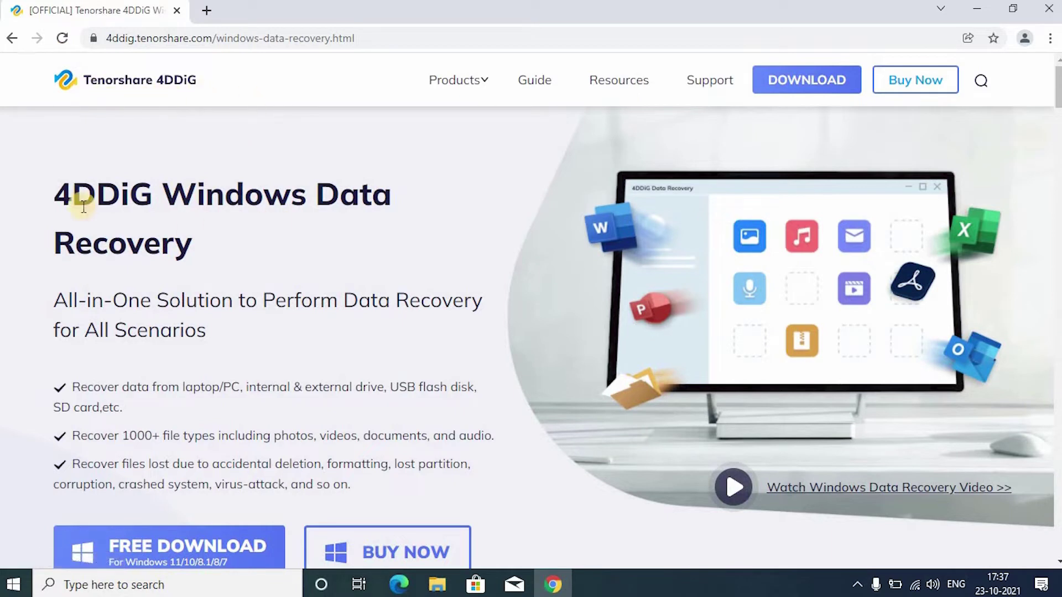
# Step: Read the page heading, All-in-One Solution subtitle, recovery scenarios and Formatted Drive Recovery section
pyautogui.moveTo(62, 194); pyautogui.dragTo(326, 251)
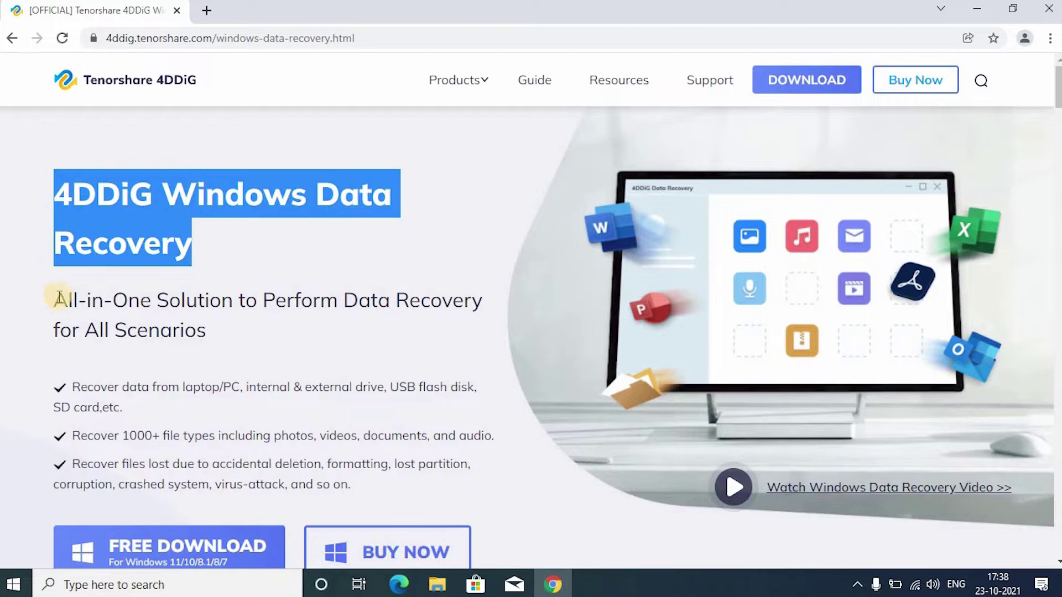
pyautogui.moveTo(54, 299); pyautogui.dragTo(216, 339)
pyautogui.scroll(-9, 350, 410)
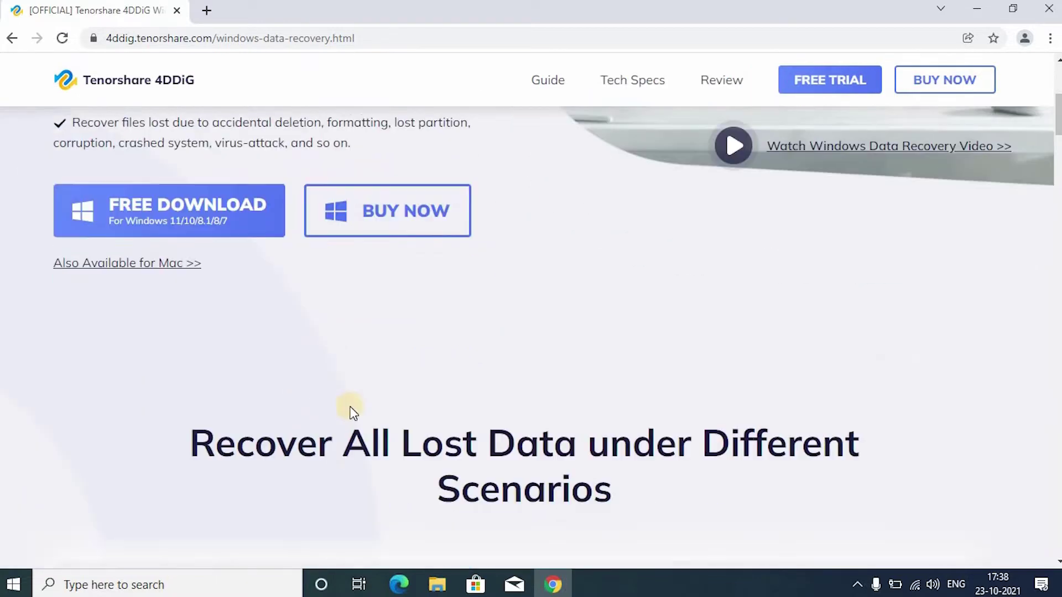
pyautogui.scroll(-2, 206, 291)
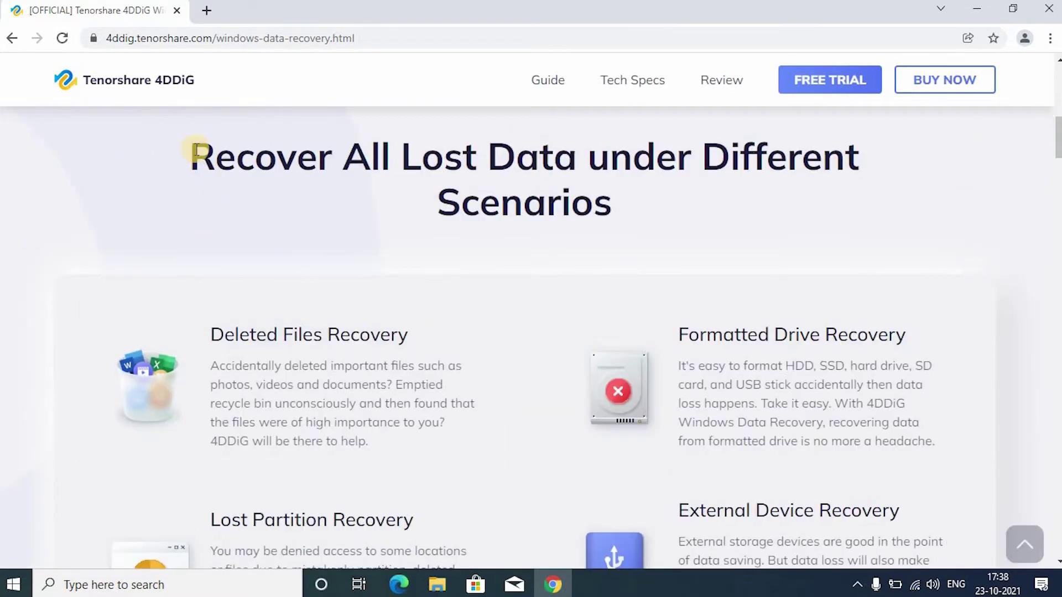
pyautogui.moveTo(194, 152); pyautogui.dragTo(458, 206)
pyautogui.click(229, 324)
pyautogui.moveTo(295, 374)
pyautogui.mouseDown()
pyautogui.moveTo(379, 422)
pyautogui.moveTo(279, 374)
pyautogui.mouseUp()
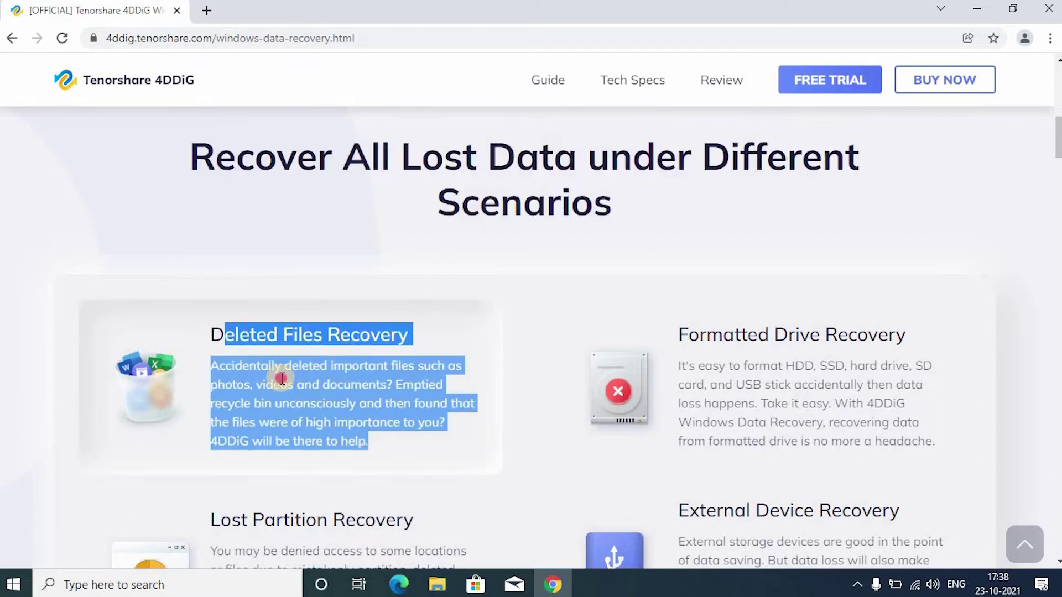
pyautogui.scroll(-3, 553, 277)
pyautogui.moveTo(679, 177); pyautogui.dragTo(936, 287)
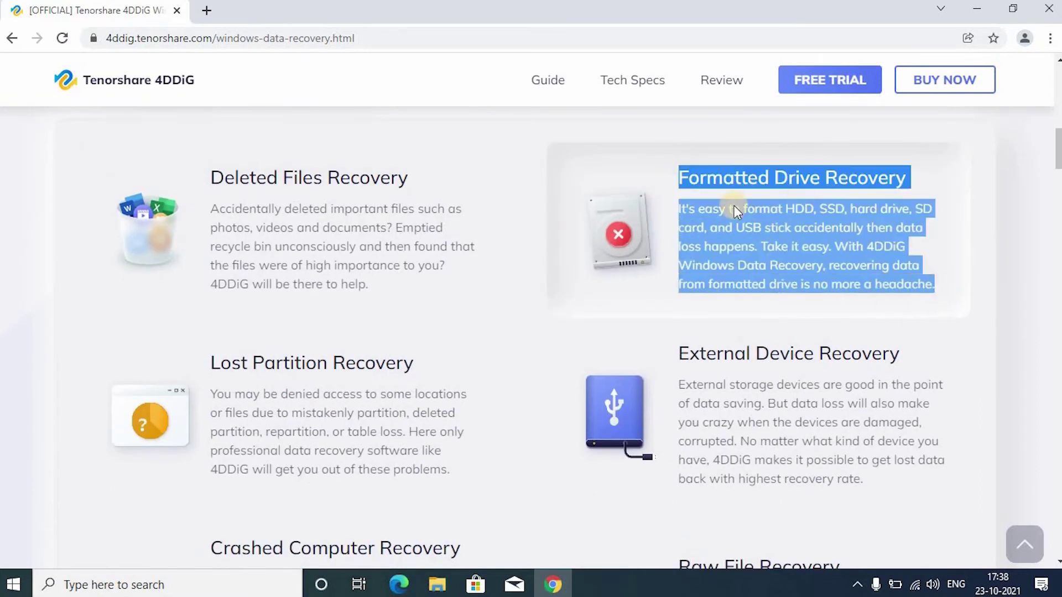
pyautogui.click(742, 237)
# Step: Read the Lost Partition, External Device, Crashed Computer, Raw File and 1000+ Data Types sections
pyautogui.scroll(-3, 221, 277)
pyautogui.moveTo(223, 209); pyautogui.dragTo(449, 313)
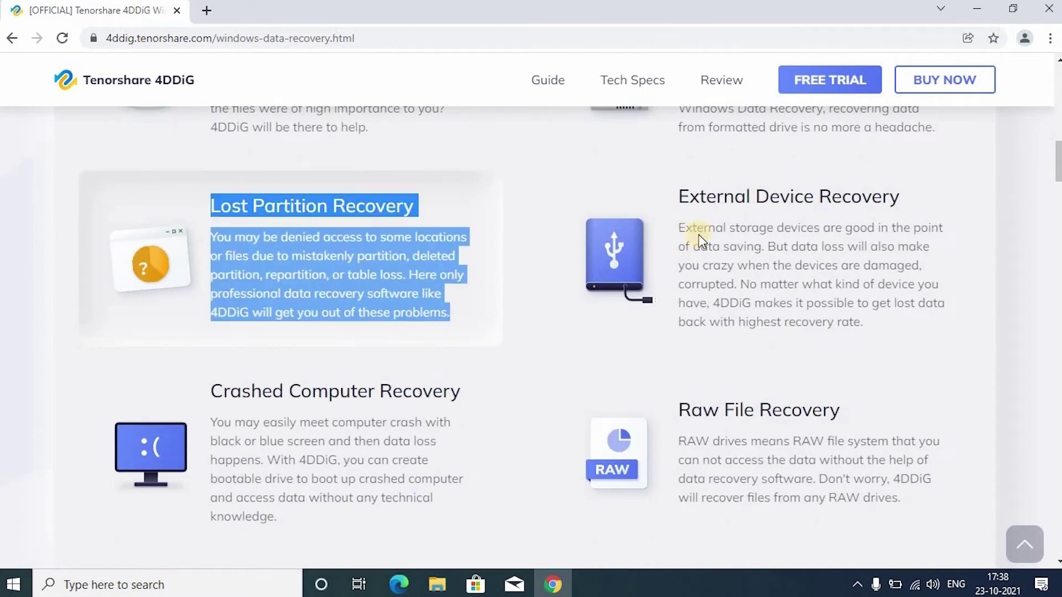
pyautogui.moveTo(679, 197); pyautogui.dragTo(866, 331)
pyautogui.moveTo(217, 389); pyautogui.dragTo(288, 450)
pyautogui.moveTo(680, 408); pyautogui.dragTo(789, 495)
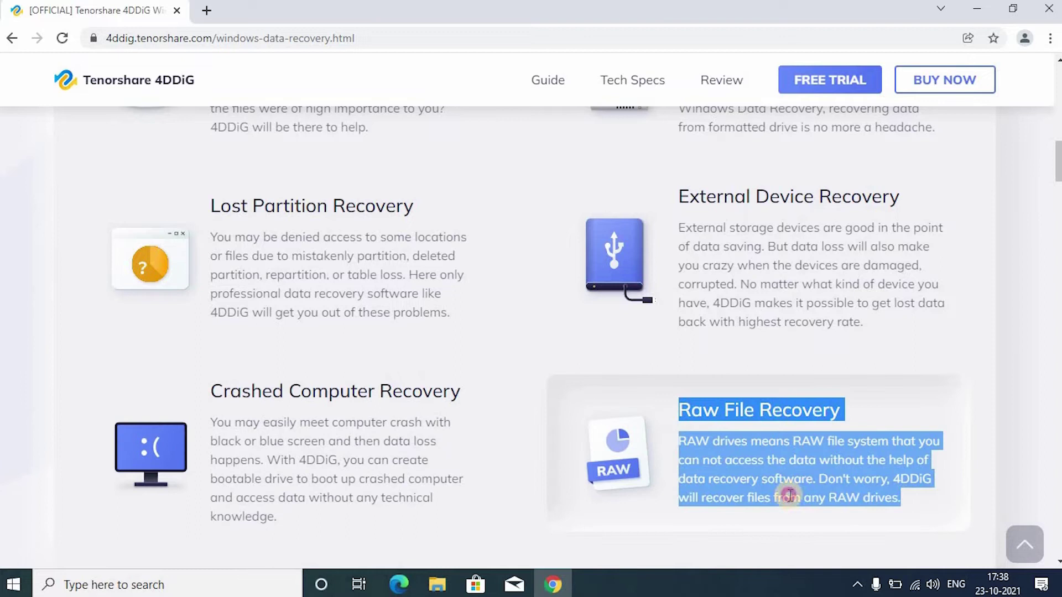
pyautogui.scroll(-8, 730, 464)
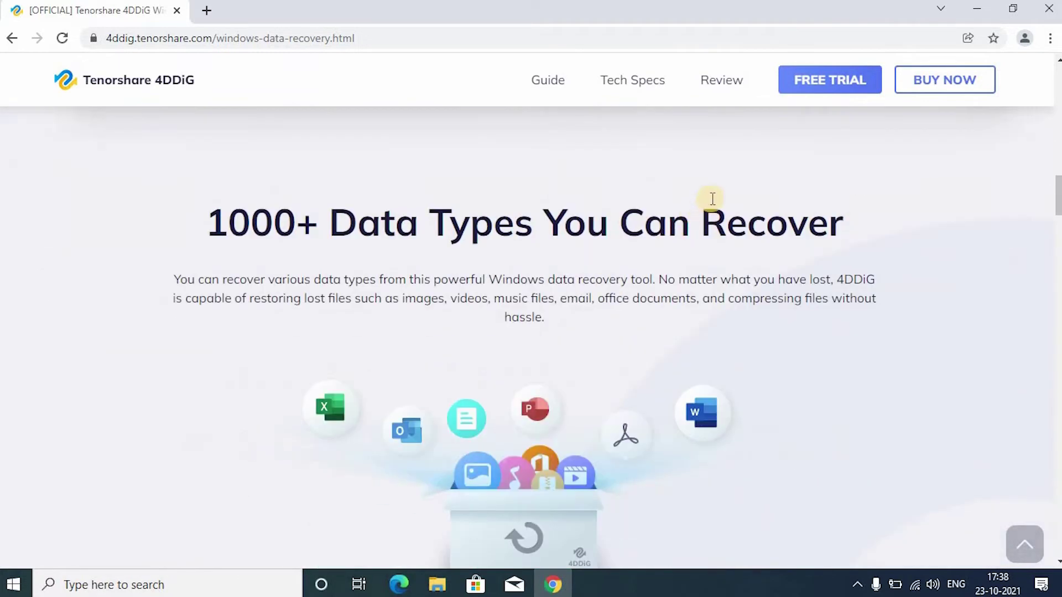
pyautogui.moveTo(206, 224); pyautogui.dragTo(494, 320)
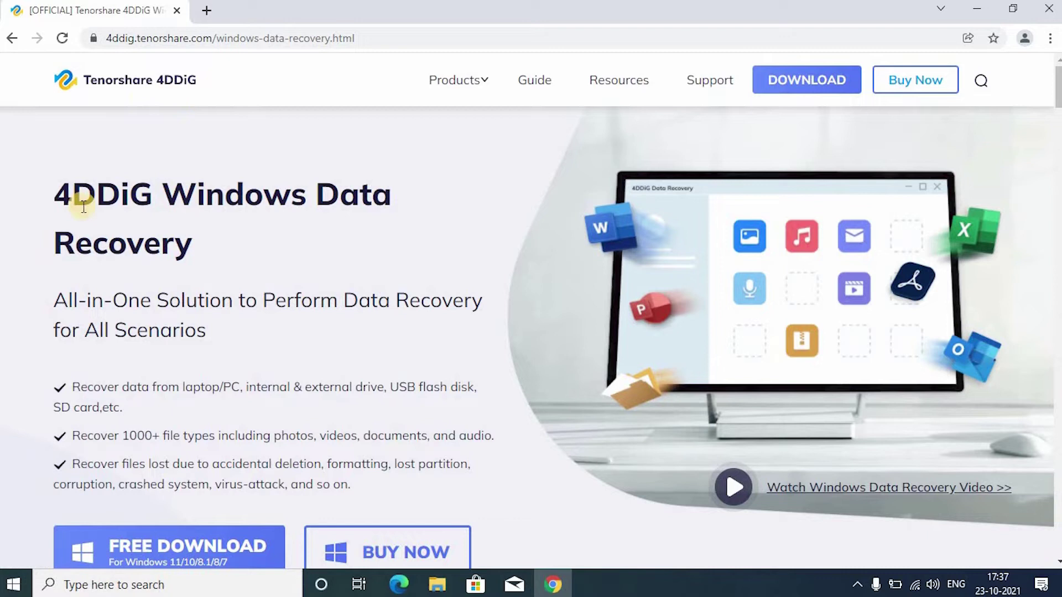
# Step: Return to the product heading and start the free Windows download of 4DDiG
pyautogui.moveTo(61, 195); pyautogui.dragTo(289, 280)
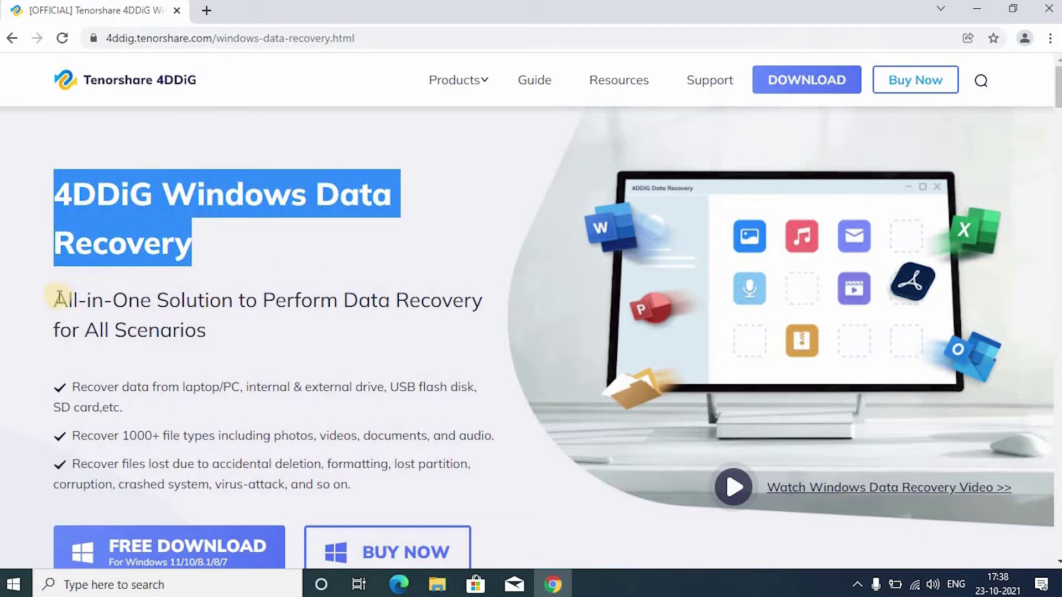
pyautogui.moveTo(60, 299); pyautogui.dragTo(214, 334)
pyautogui.click(160, 332)
pyautogui.scroll(-1, 170, 381)
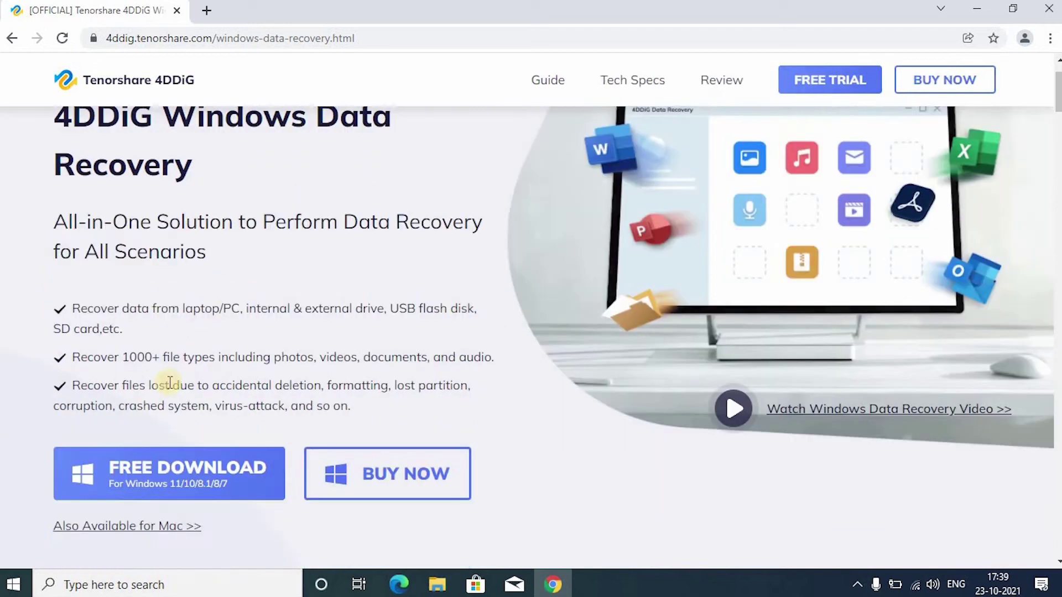
pyautogui.click(166, 487)
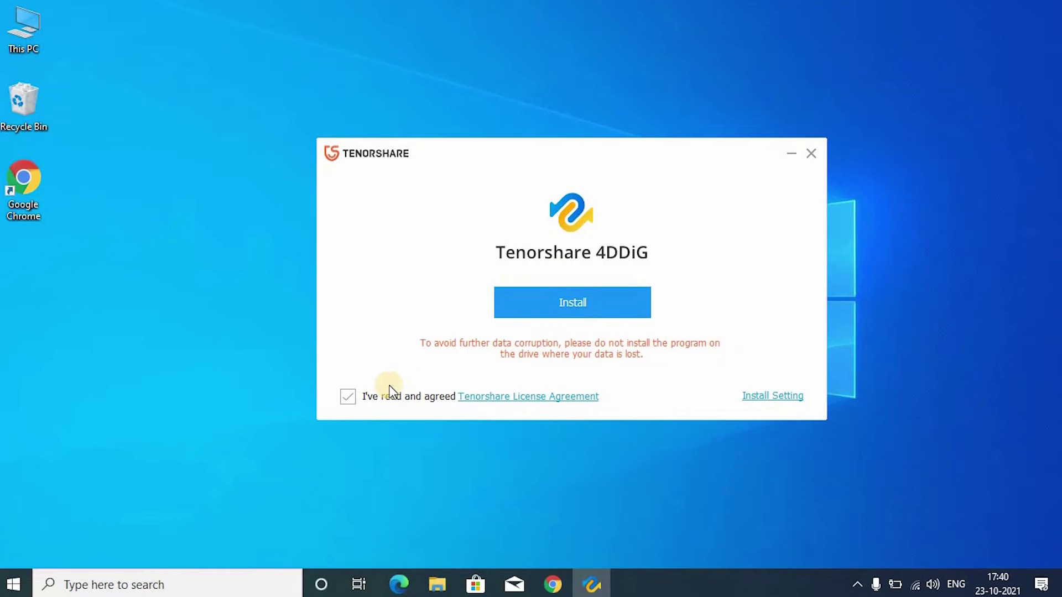
# Step: Keep the licence agreement accepted and install Tenorshare 4DDiG
pyautogui.click(347, 404)
pyautogui.click(348, 397)
pyautogui.click(557, 304)
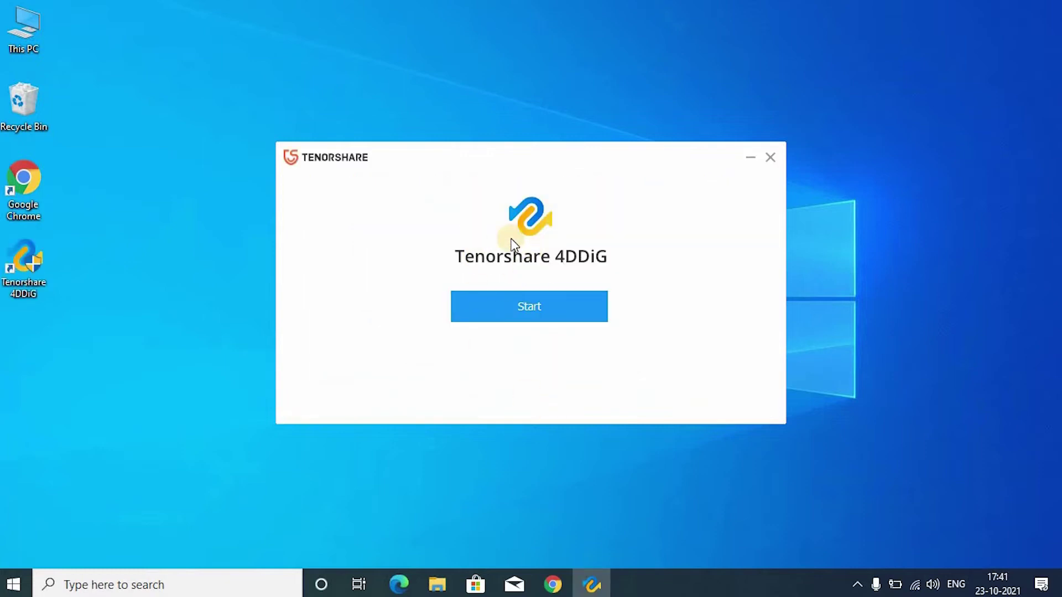
# Step: Launch 4DDiG from the installer and pick the My Datas (G:) drive card
pyautogui.click(539, 308)
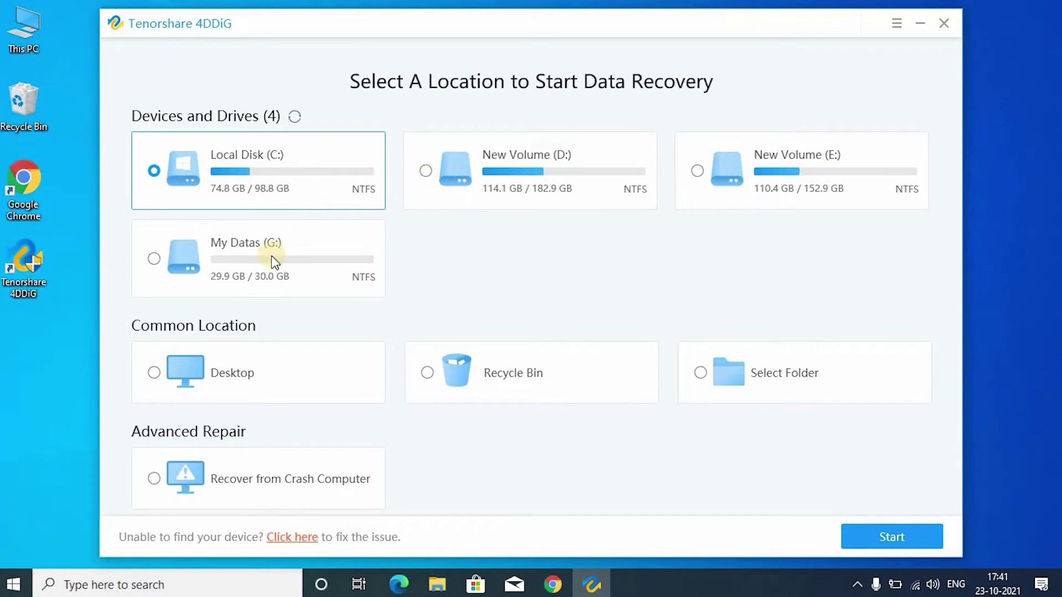
pyautogui.click(208, 269)
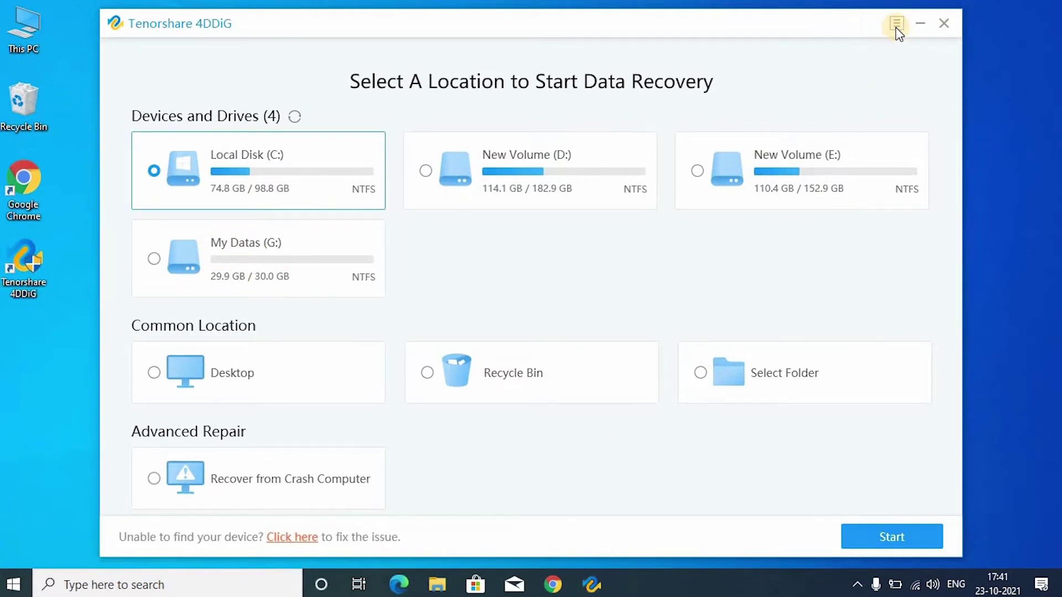
# Step: Check the registered licence details under Account, then open the 4DDiG pricing page
pyautogui.click(895, 27)
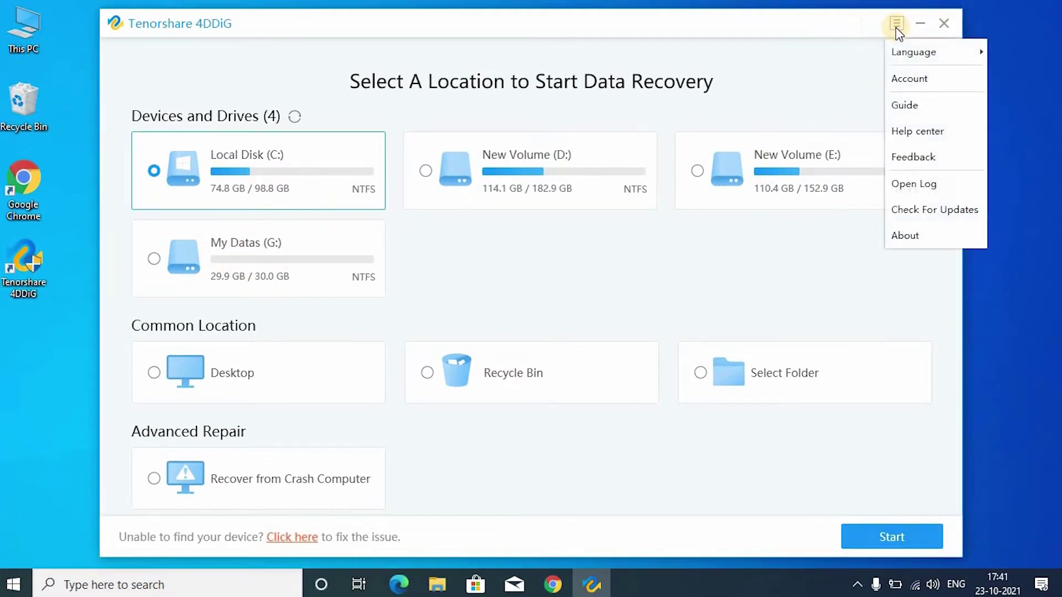
pyautogui.click(910, 84)
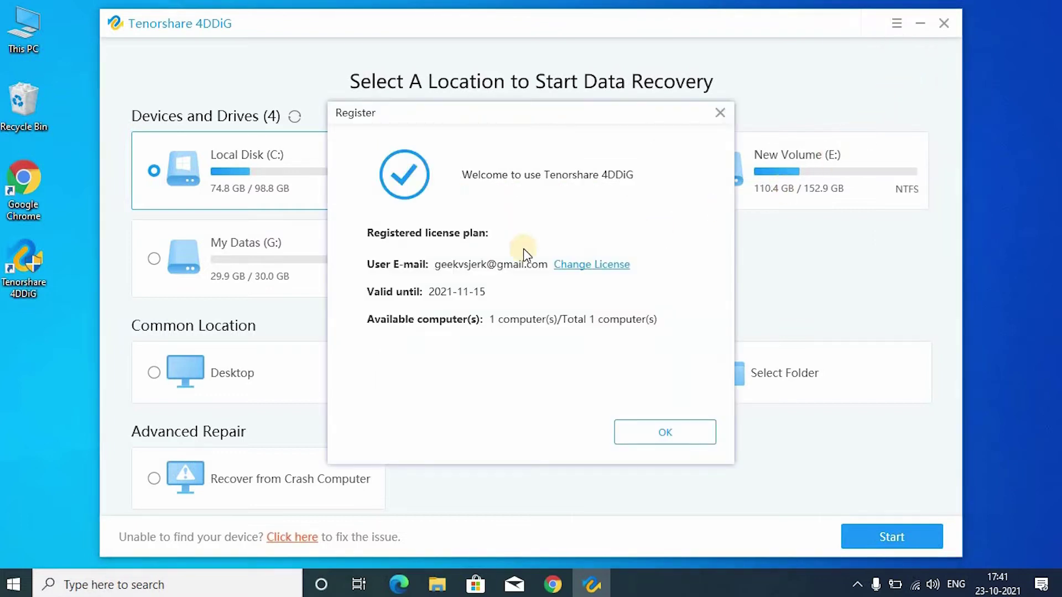
pyautogui.click(632, 437)
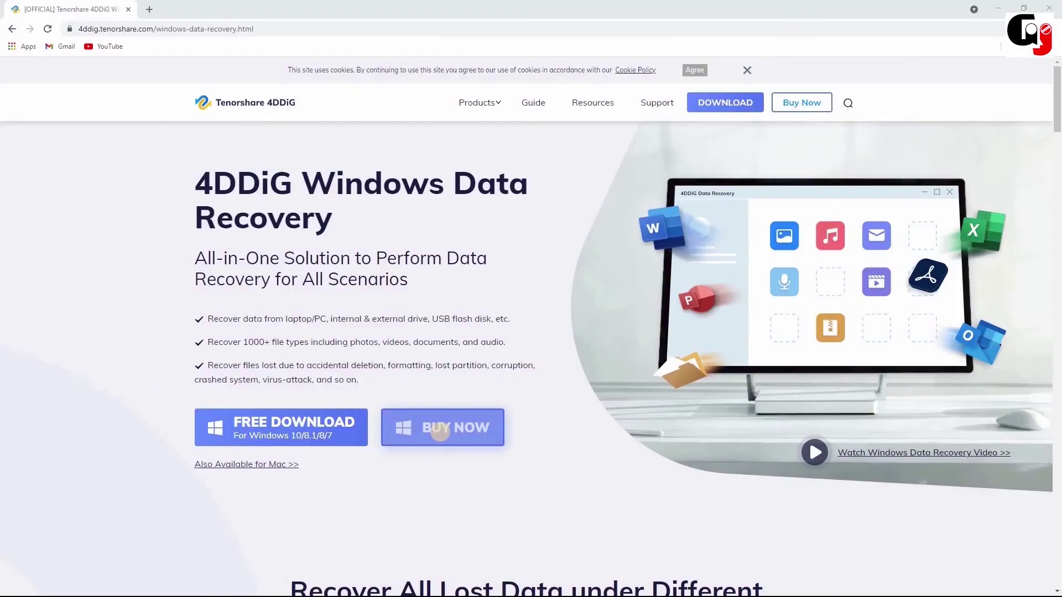
pyautogui.click(442, 436)
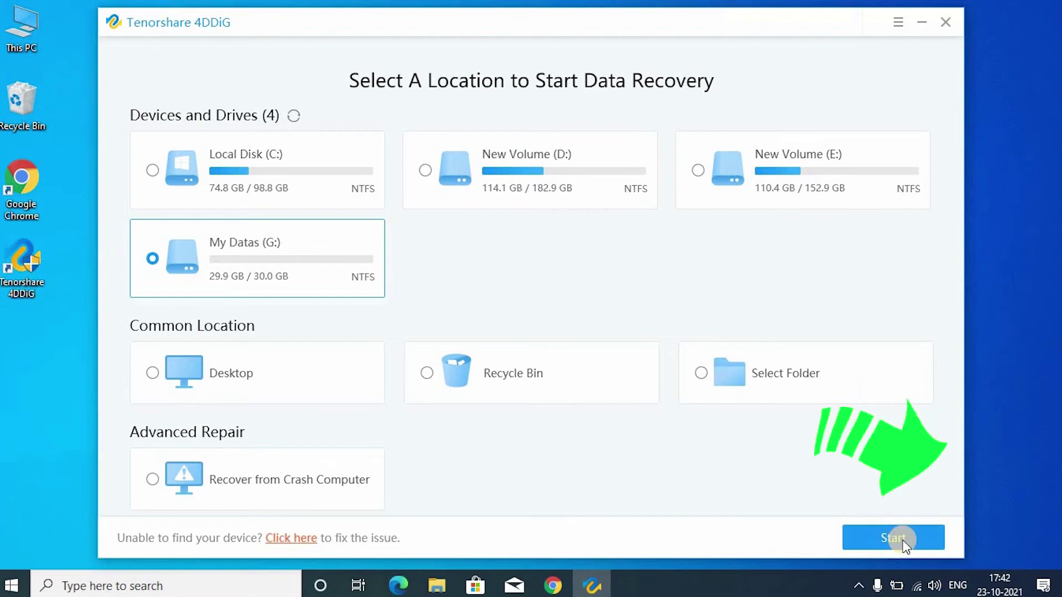
# Step: Scan My Datas (G:) for lost files until it finds 3032 files, 17 deleted
pyautogui.click(903, 542)
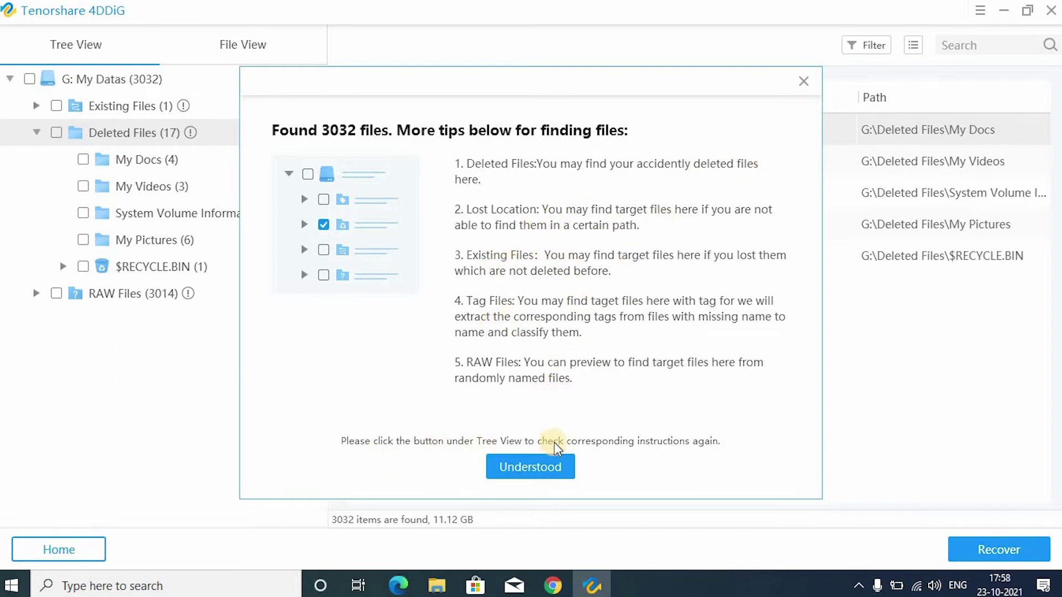
# Step: Dismiss the tips and tick the deleted My Docs, My Videos and My Pictures folders
pyautogui.click(542, 470)
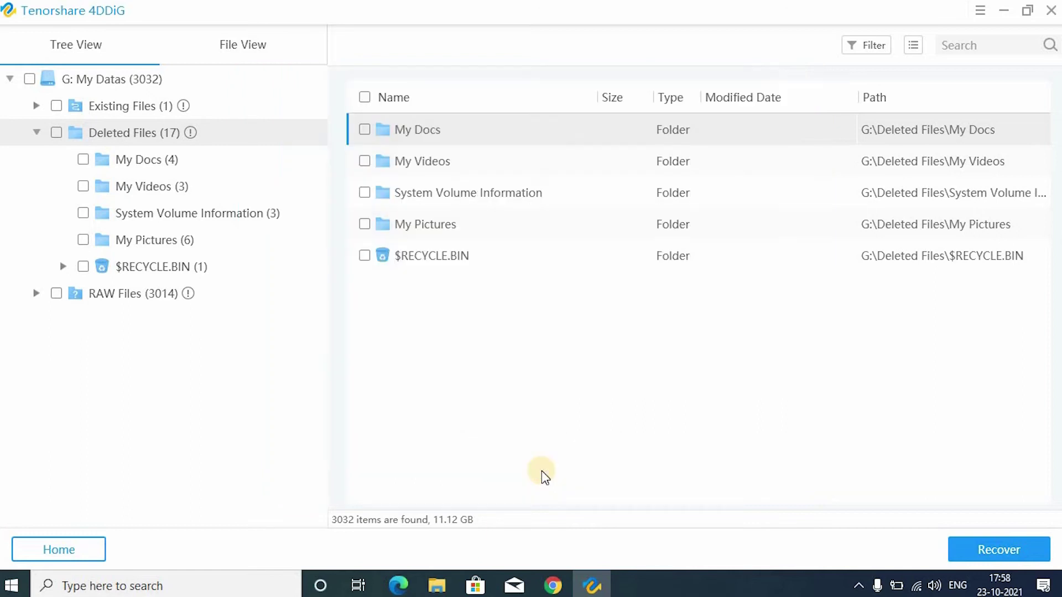
pyautogui.click(145, 159)
pyautogui.click(146, 159)
pyautogui.click(147, 159)
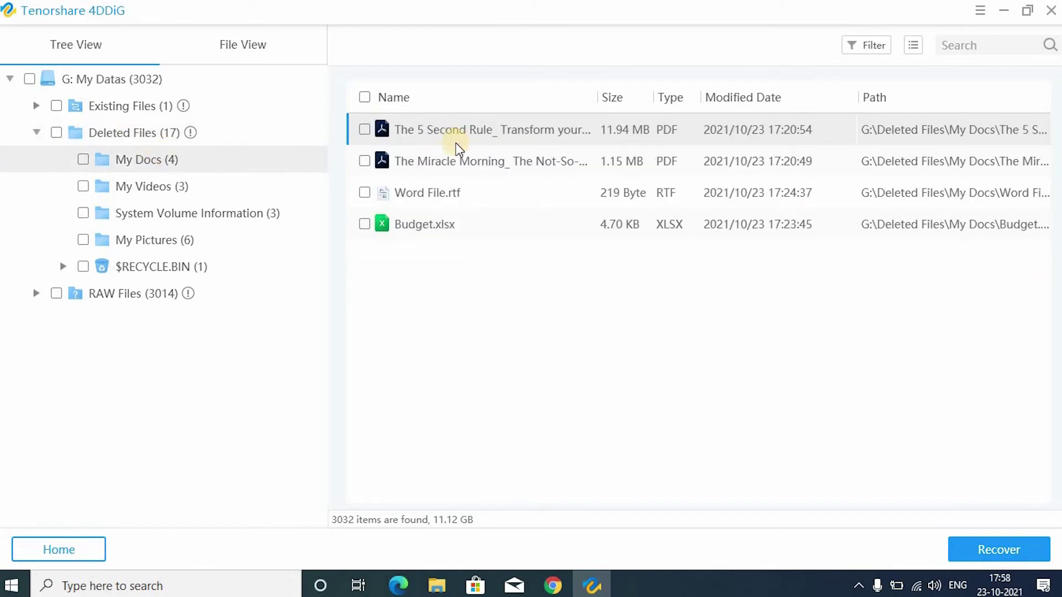
pyautogui.click(83, 160)
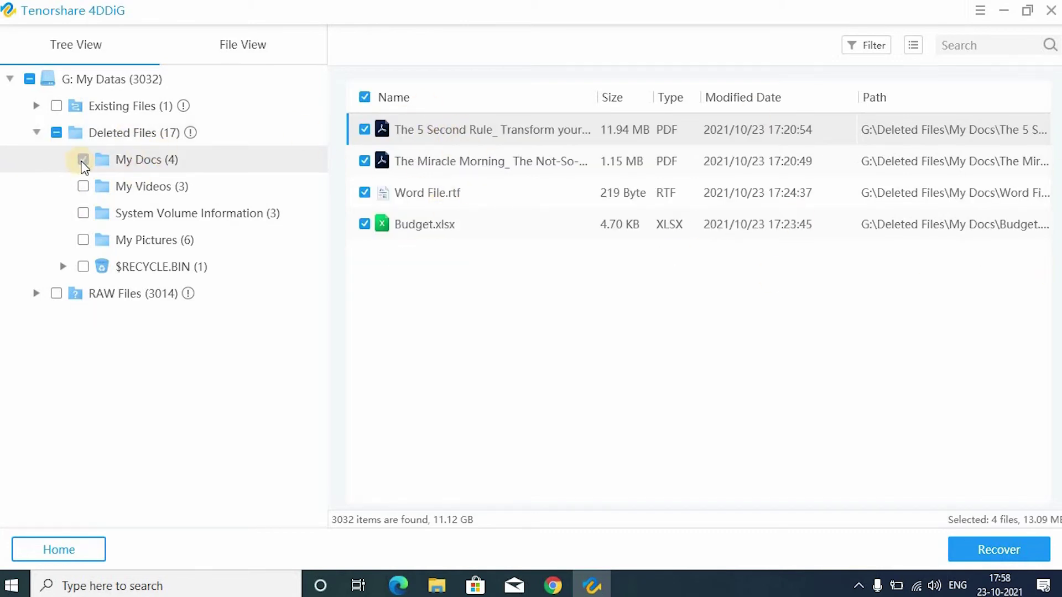
pyautogui.click(163, 191)
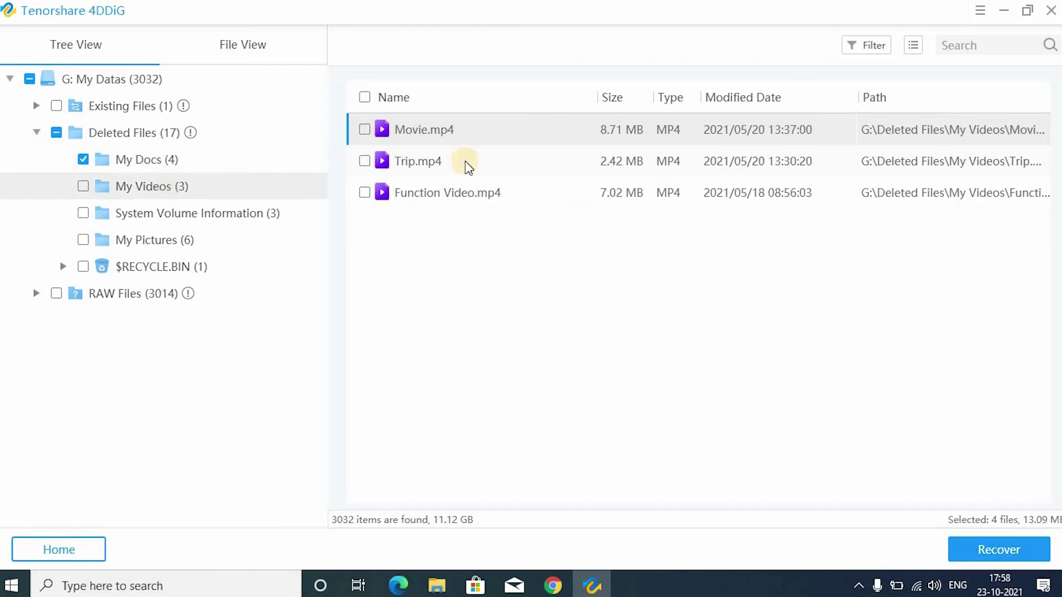
pyautogui.click(83, 186)
pyautogui.click(169, 212)
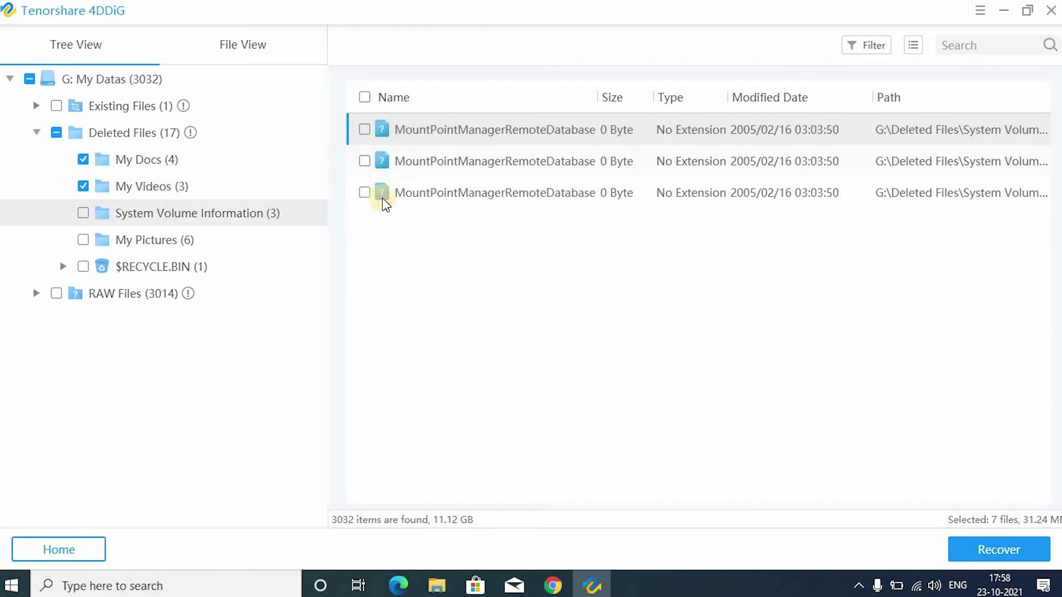
pyautogui.click(143, 243)
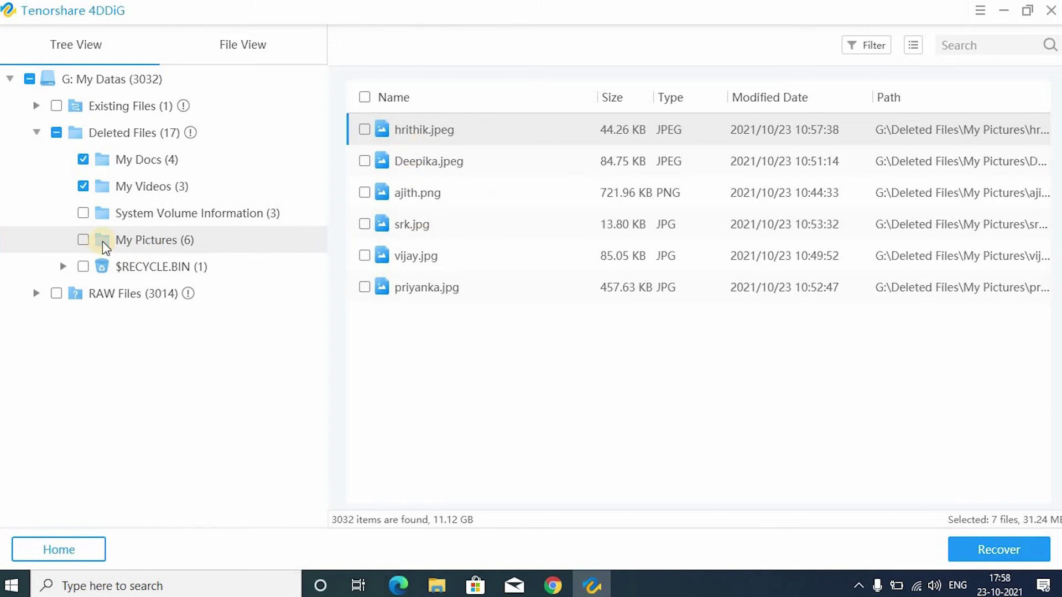
pyautogui.click(80, 239)
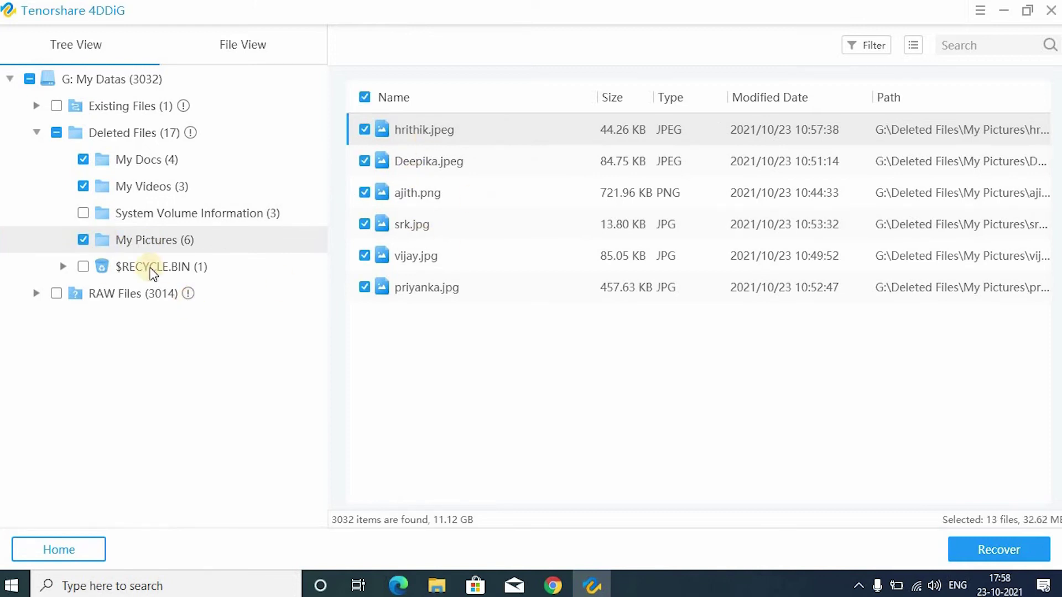
# Step: Browse RAW Files, viewing the four PDFs and twelve MP3s found
pyautogui.click(36, 293)
pyautogui.scroll(-3, 155, 310)
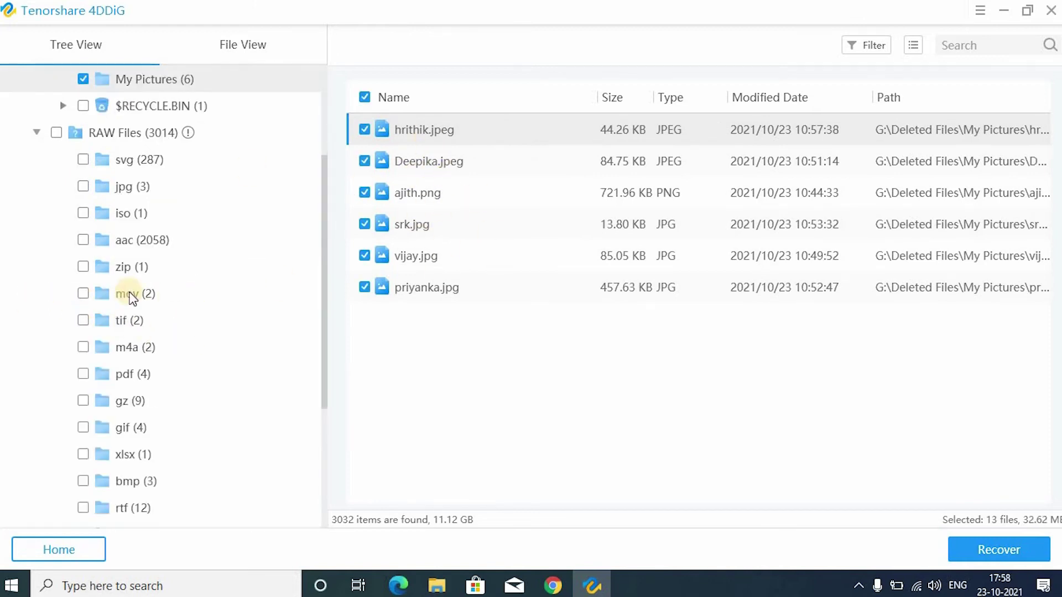
pyautogui.click(114, 371)
pyautogui.scroll(-3, 141, 384)
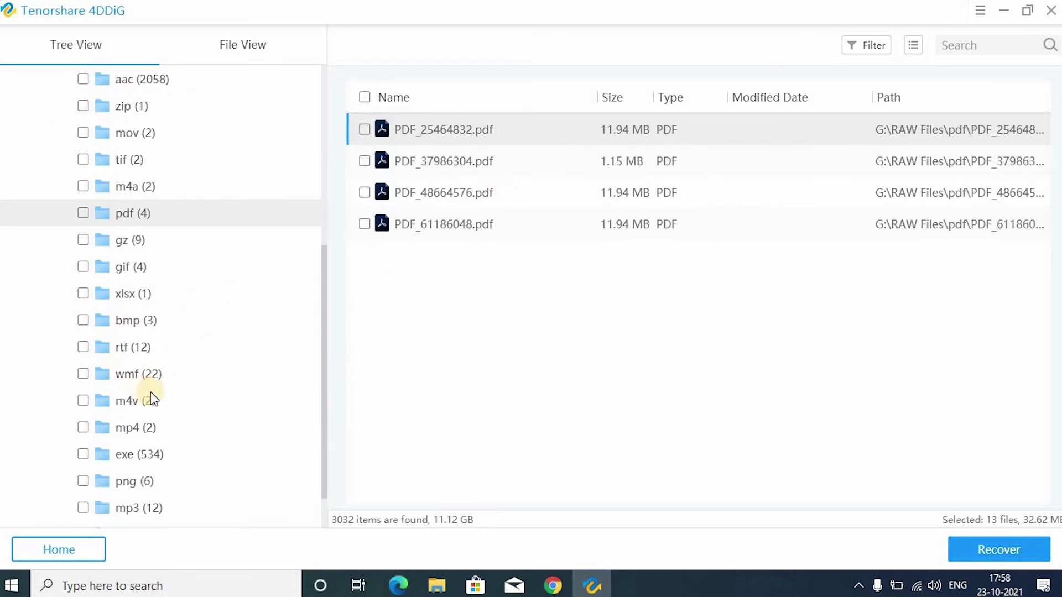
pyautogui.scroll(-1, 151, 392)
pyautogui.click(135, 454)
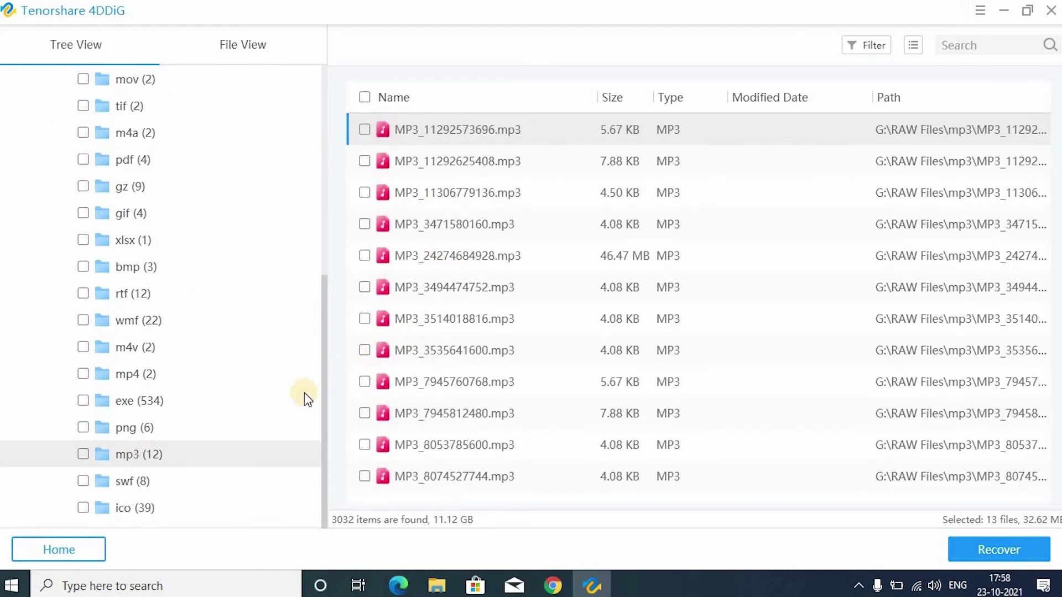
pyautogui.scroll(7, 153, 433)
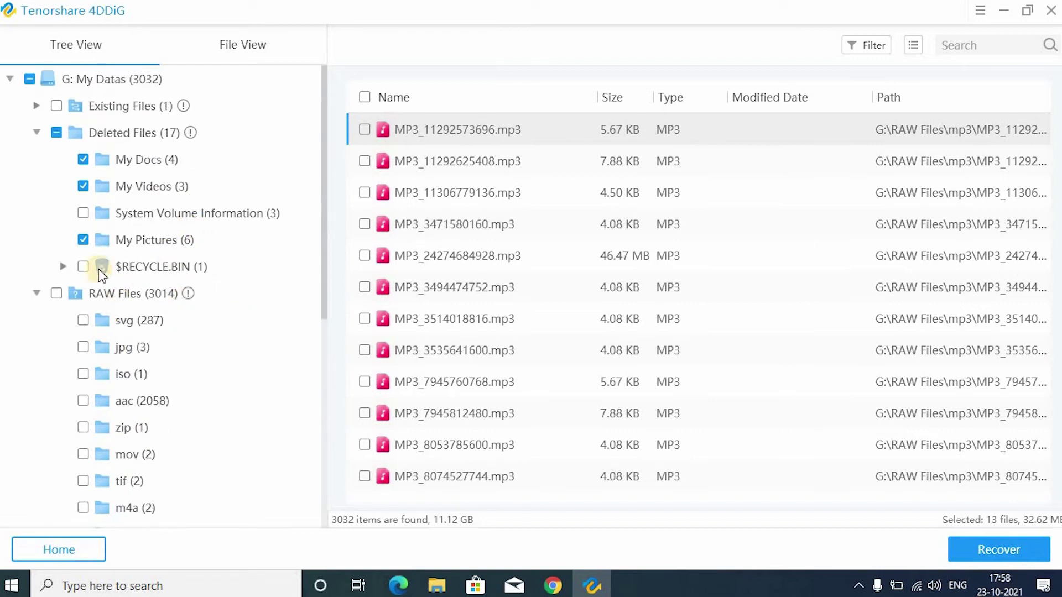
# Step: Recover the 13 selected files (32.62 MB) to the Desktop
pyautogui.click(974, 544)
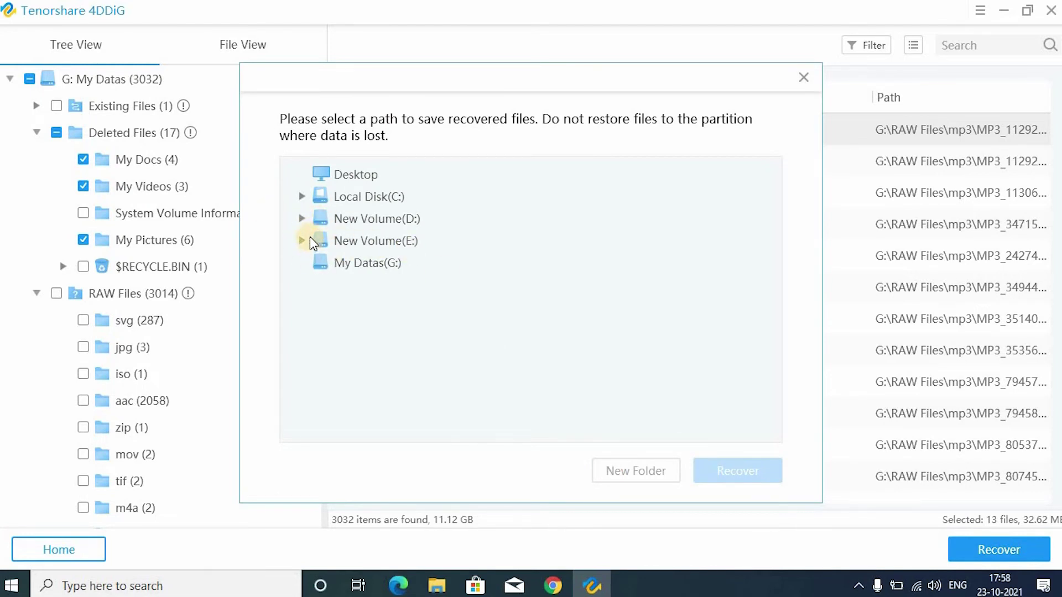
pyautogui.click(335, 175)
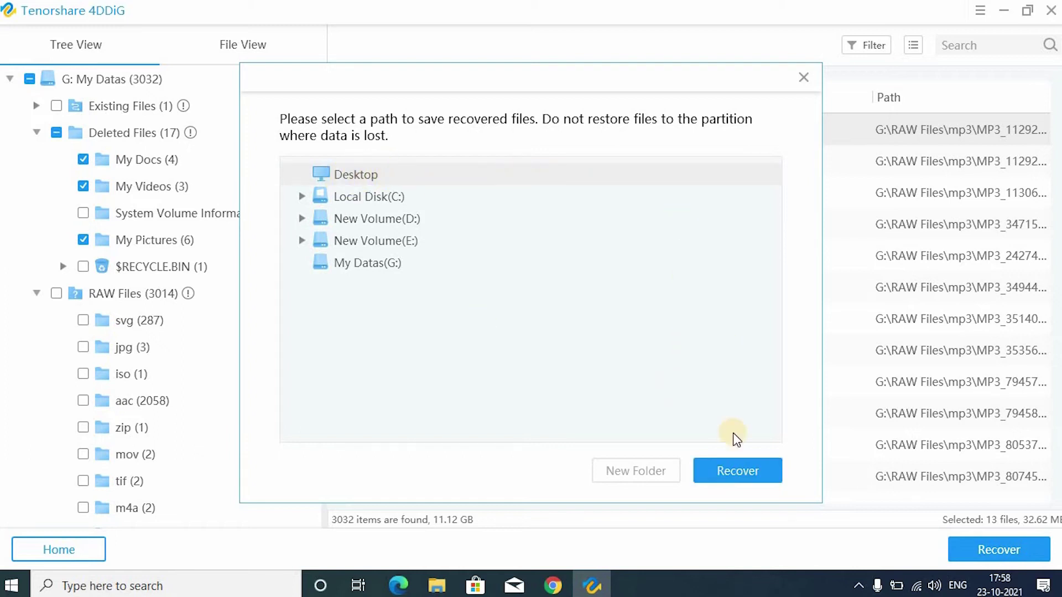
pyautogui.click(748, 472)
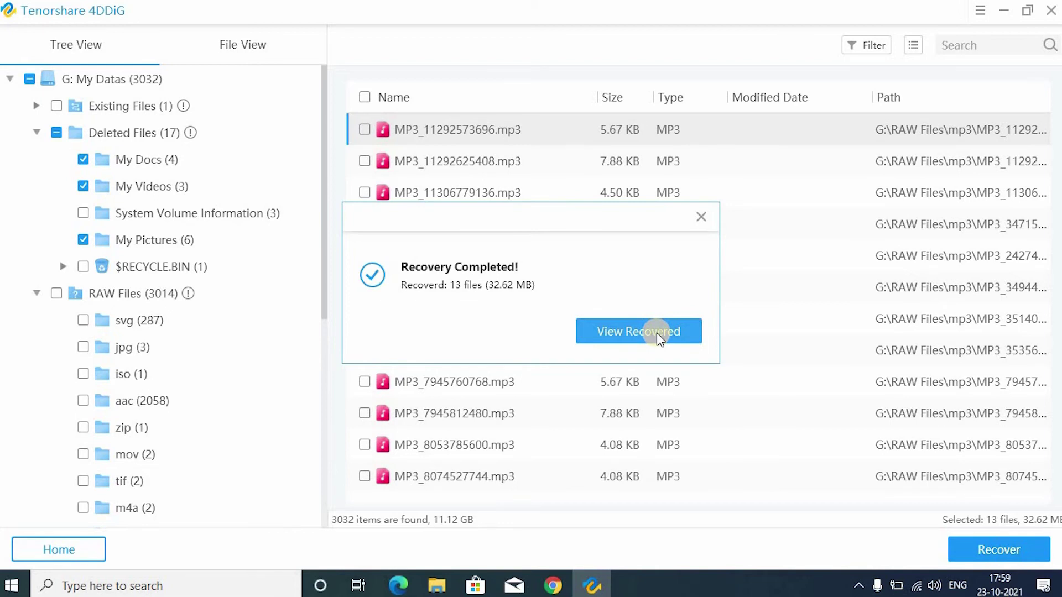
# Step: Open the recovered G > Deleted Files folder and view the recovered documents in My Docs
pyautogui.click(656, 333)
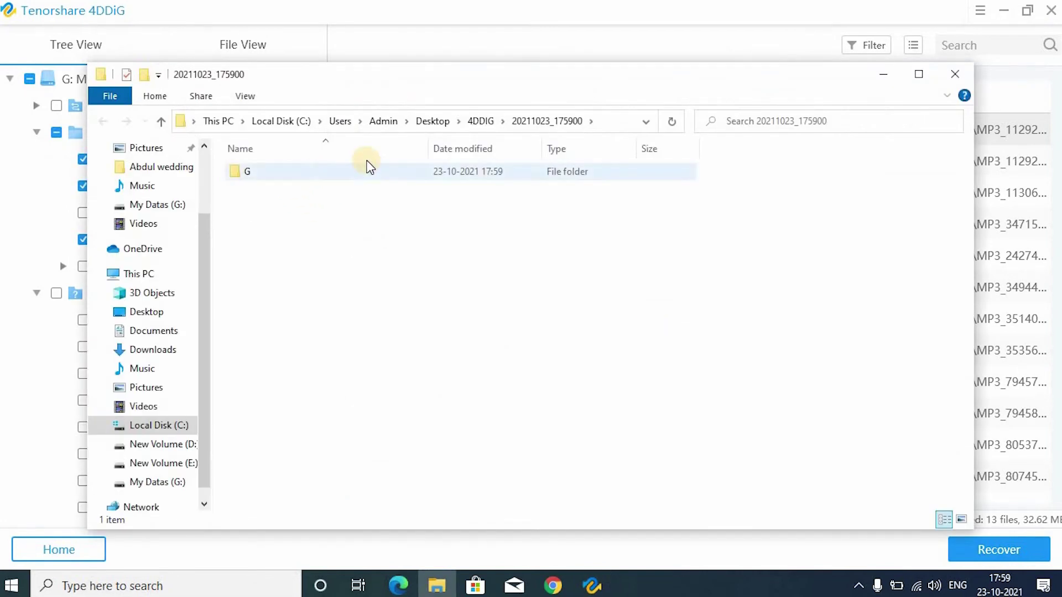
pyautogui.click(282, 175)
pyautogui.doubleClick(335, 171)
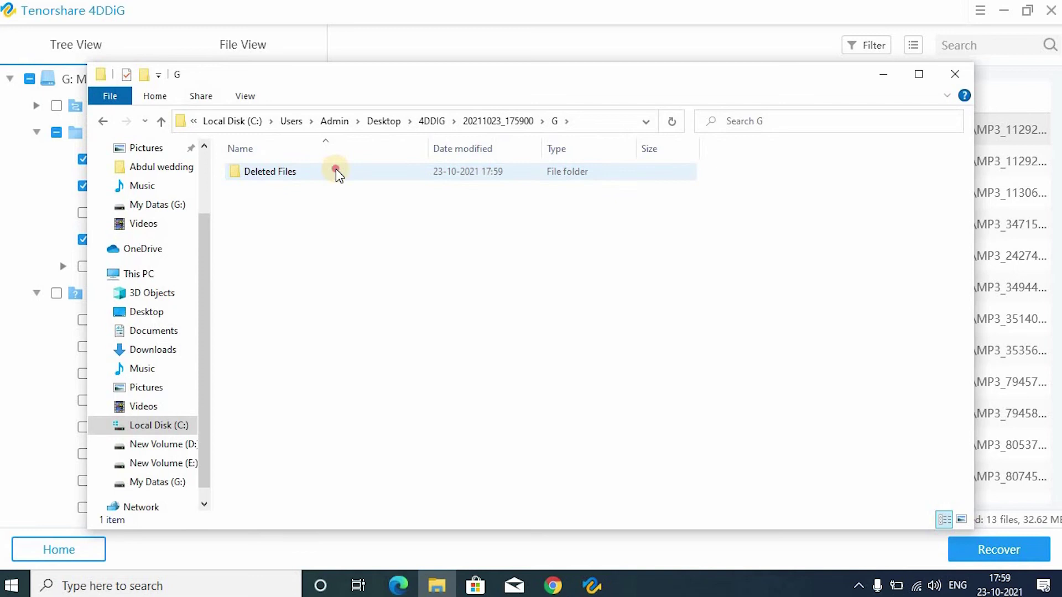
pyautogui.doubleClick(336, 170)
pyautogui.click(323, 172)
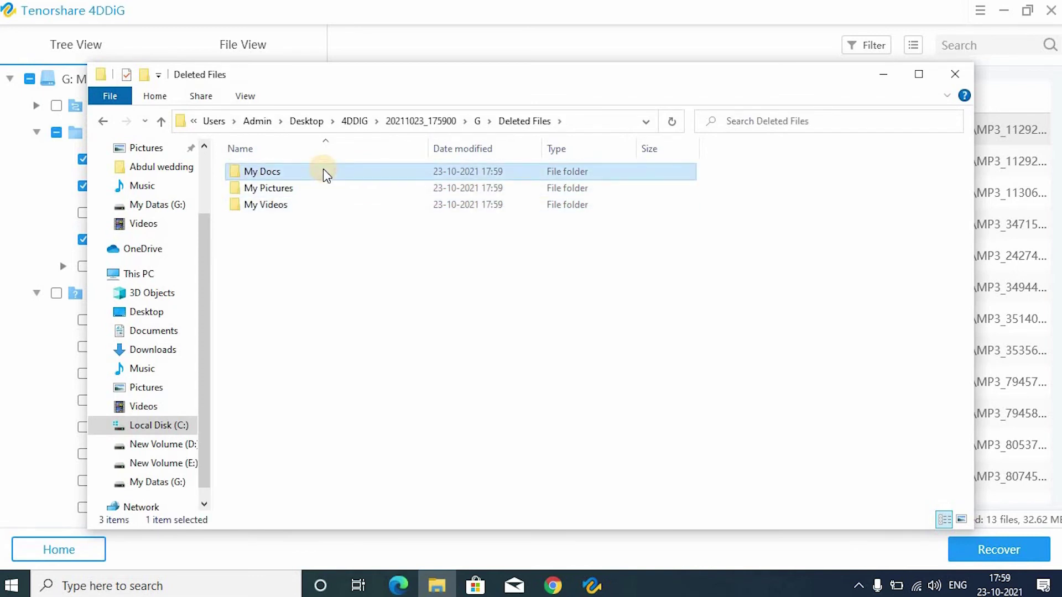
pyautogui.doubleClick(323, 171)
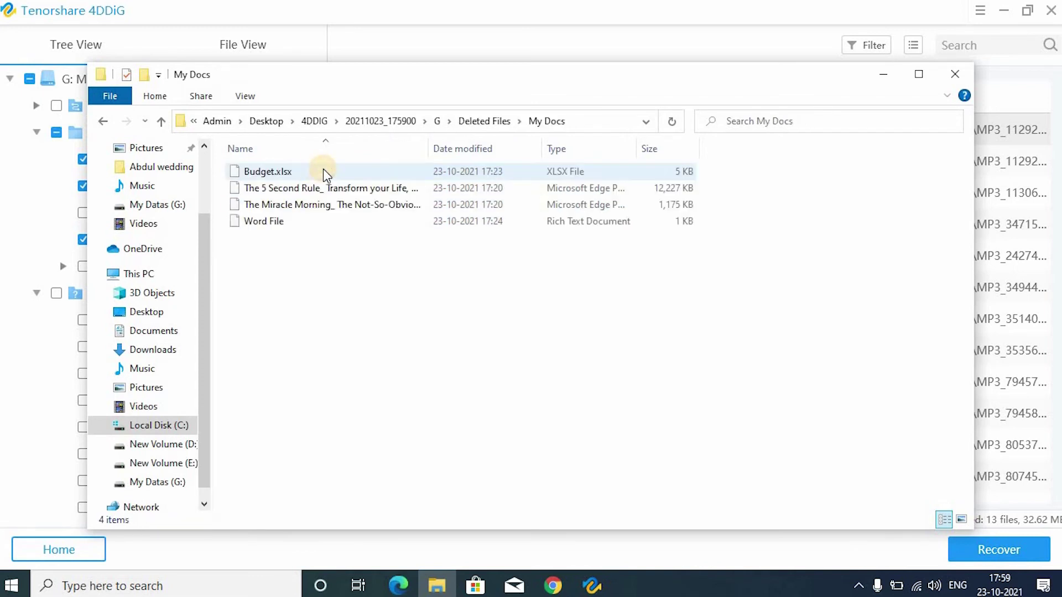
pyautogui.click(487, 121)
# Step: Preview recovered pictures from My Pictures, then list the three recovered videos in My Videos
pyautogui.doubleClick(263, 187)
pyautogui.click(271, 207)
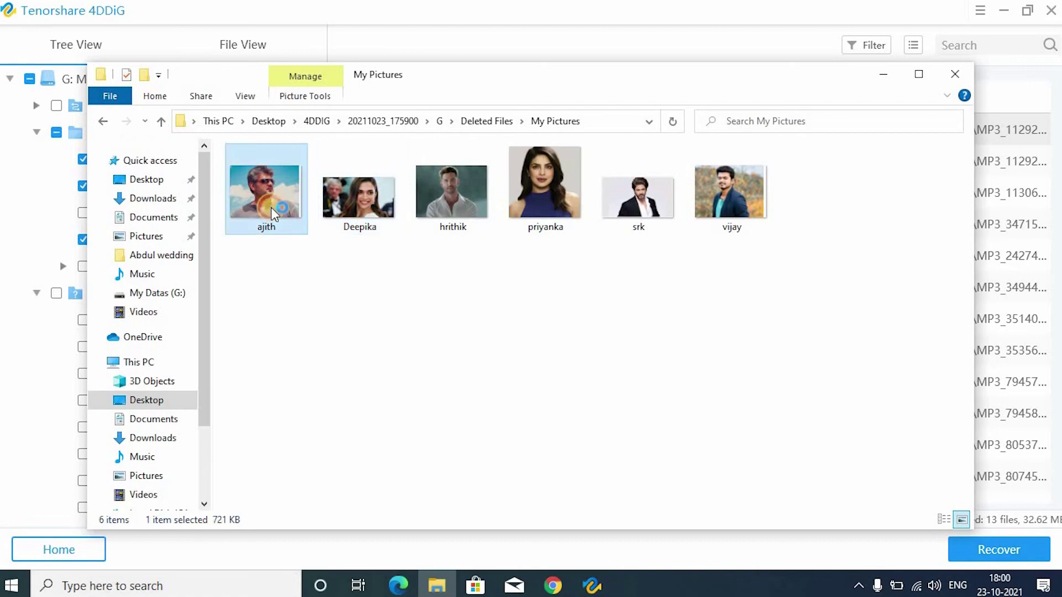
pyautogui.doubleClick(271, 207)
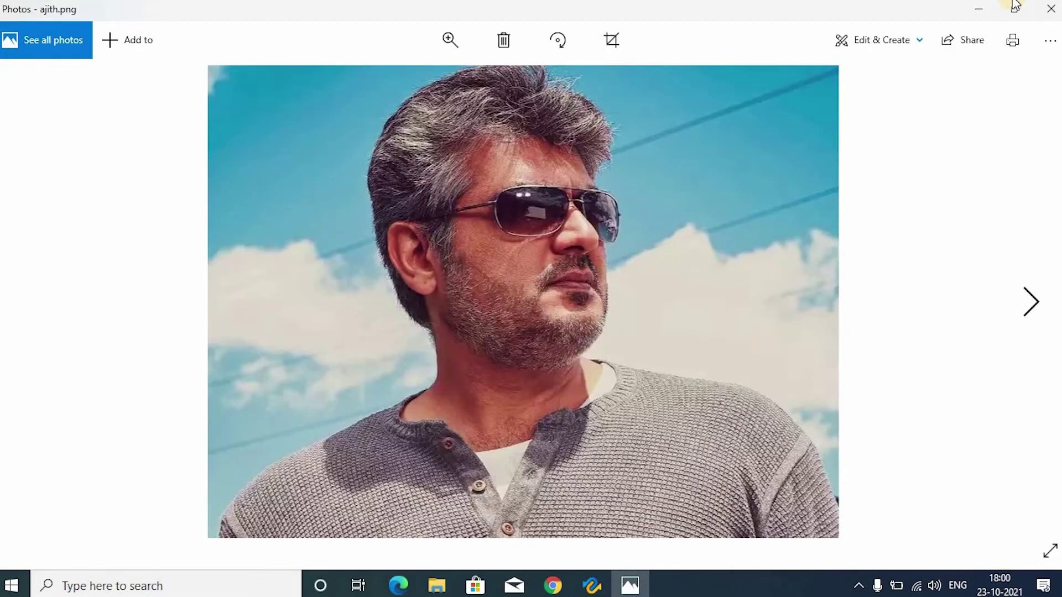
pyautogui.click(1051, 8)
pyautogui.doubleClick(475, 214)
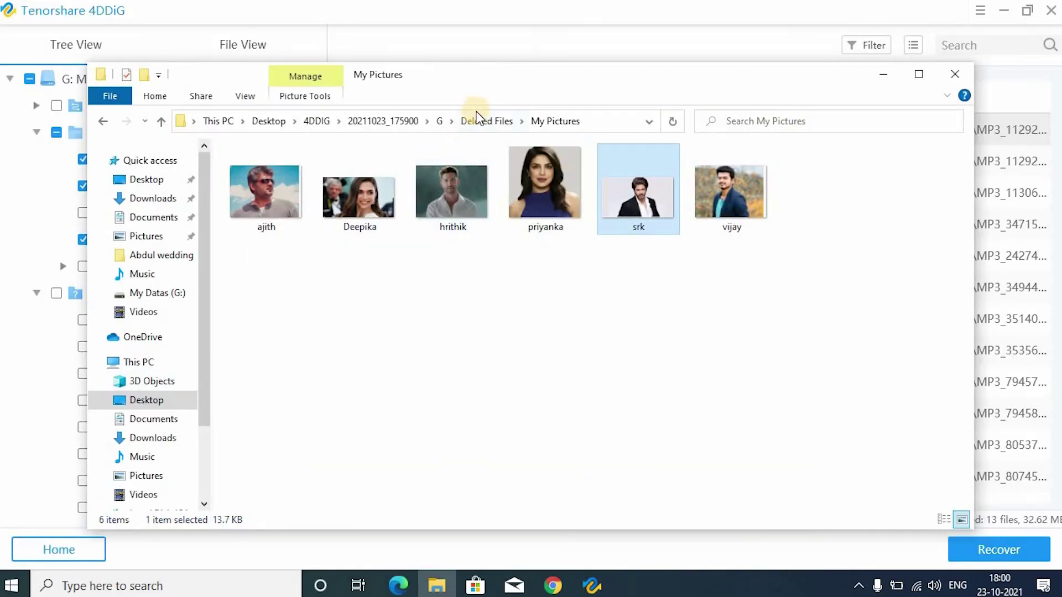
pyautogui.click(477, 121)
pyautogui.doubleClick(288, 204)
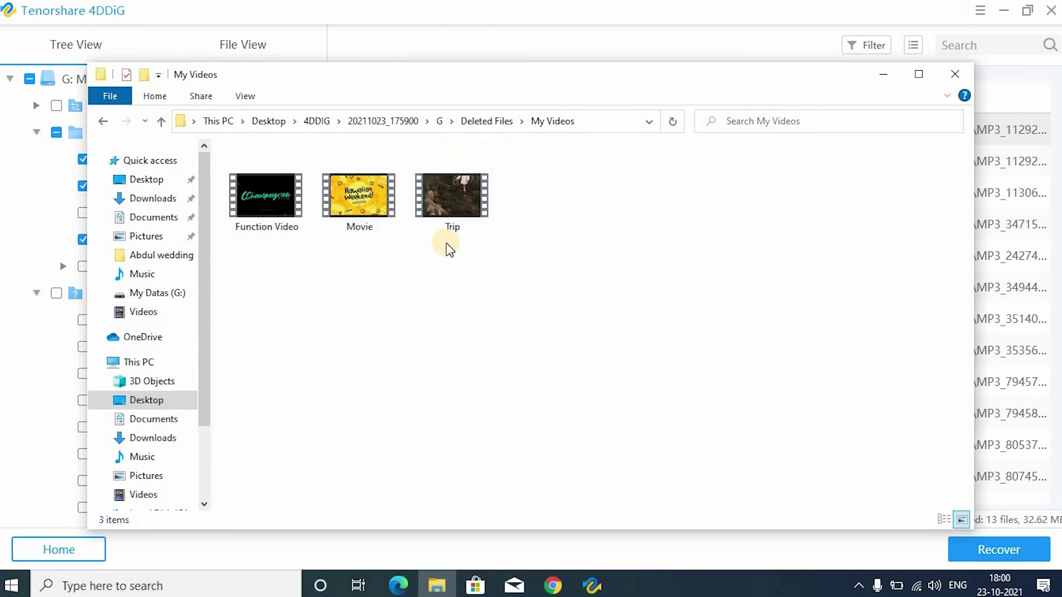
pyautogui.click(481, 121)
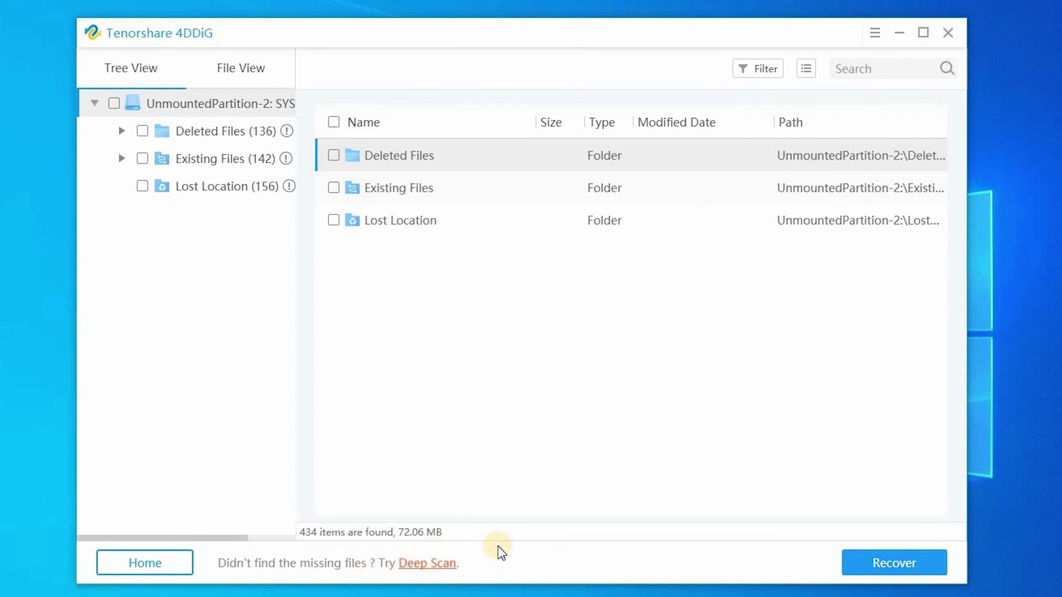
# Step: Deep-scan UnmountedPartition-2 and dismiss the tips once 464 RAW files (36.57 MB) are found
pyautogui.click(427, 563)
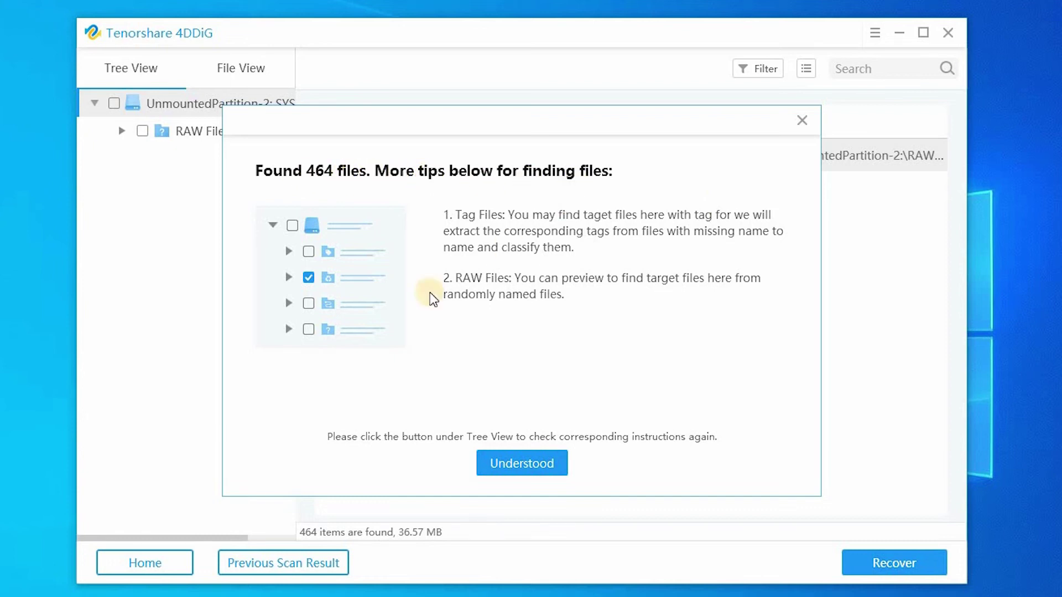
pyautogui.click(505, 464)
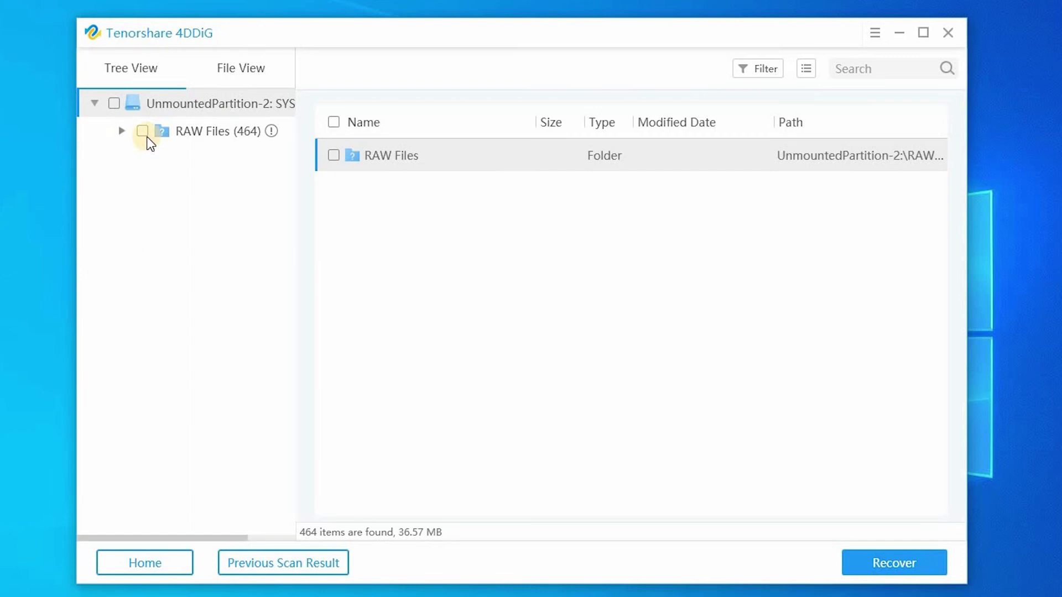
# Step: Under RAW Files, tick the exe, mp3, xls, ppt, doc and jpg folders (418 files, 28.52 MB)
pyautogui.click(123, 132)
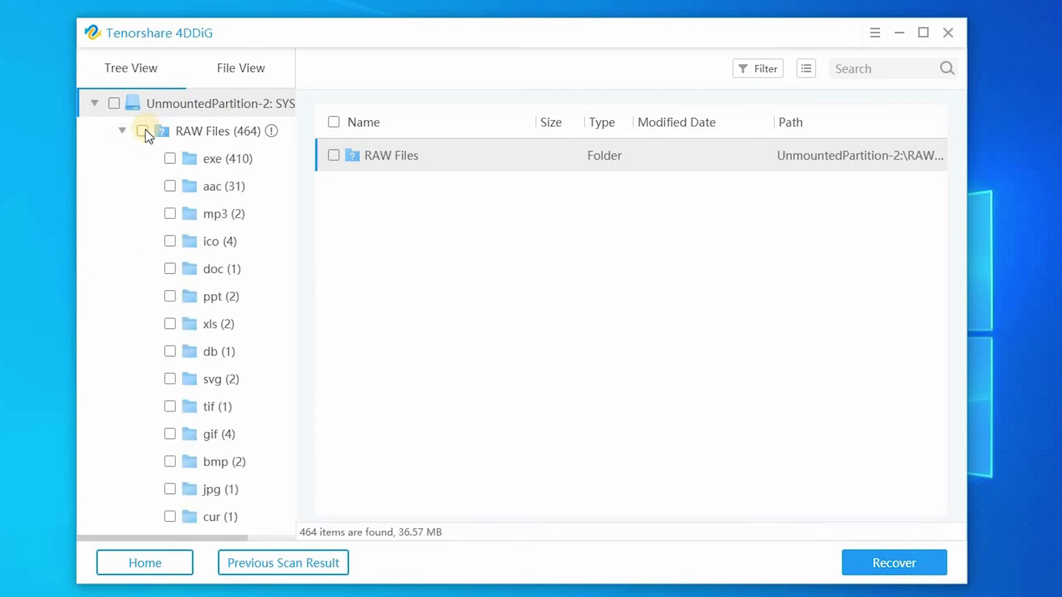
pyautogui.click(215, 379)
pyautogui.click(170, 214)
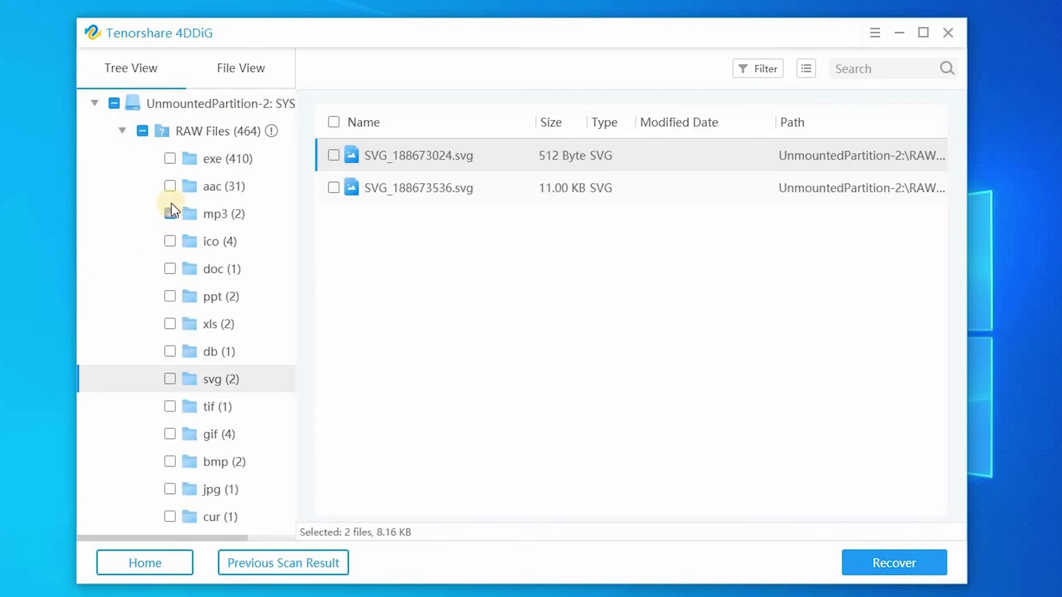
pyautogui.click(170, 160)
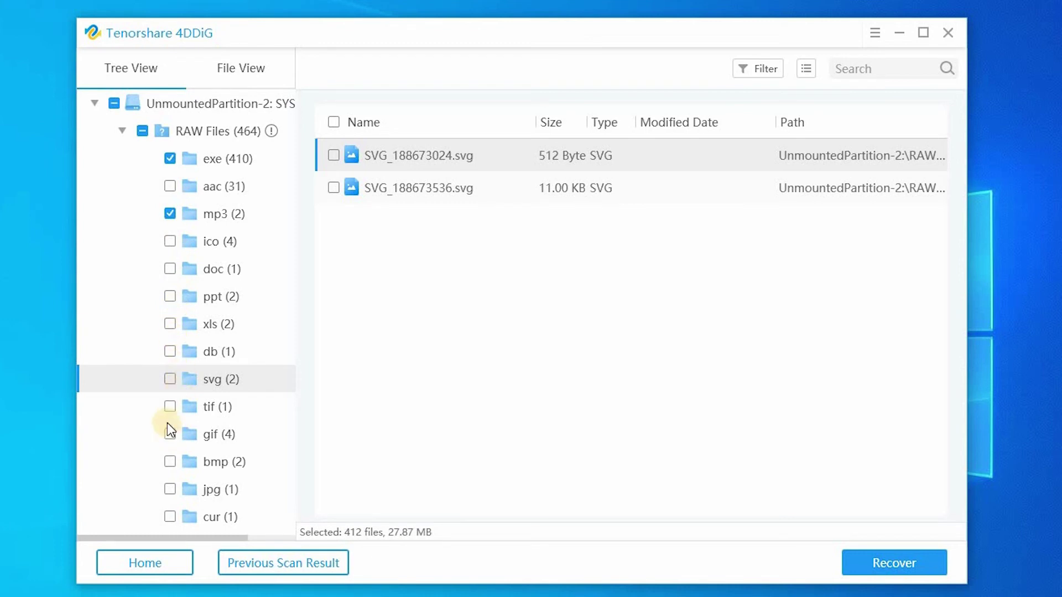
pyautogui.click(170, 324)
pyautogui.click(172, 299)
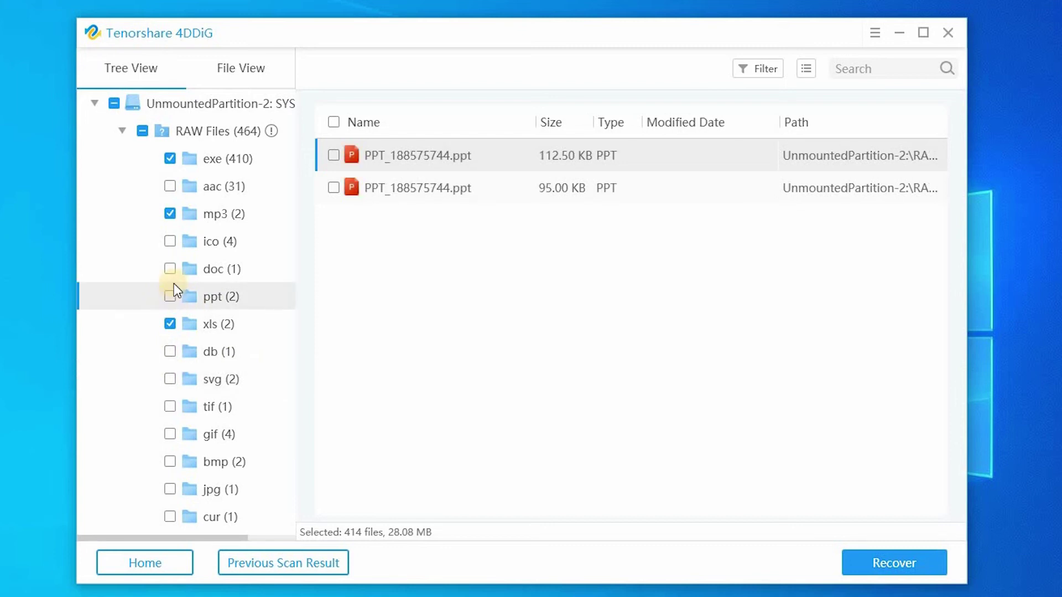
pyautogui.click(171, 295)
pyautogui.click(172, 269)
pyautogui.click(170, 490)
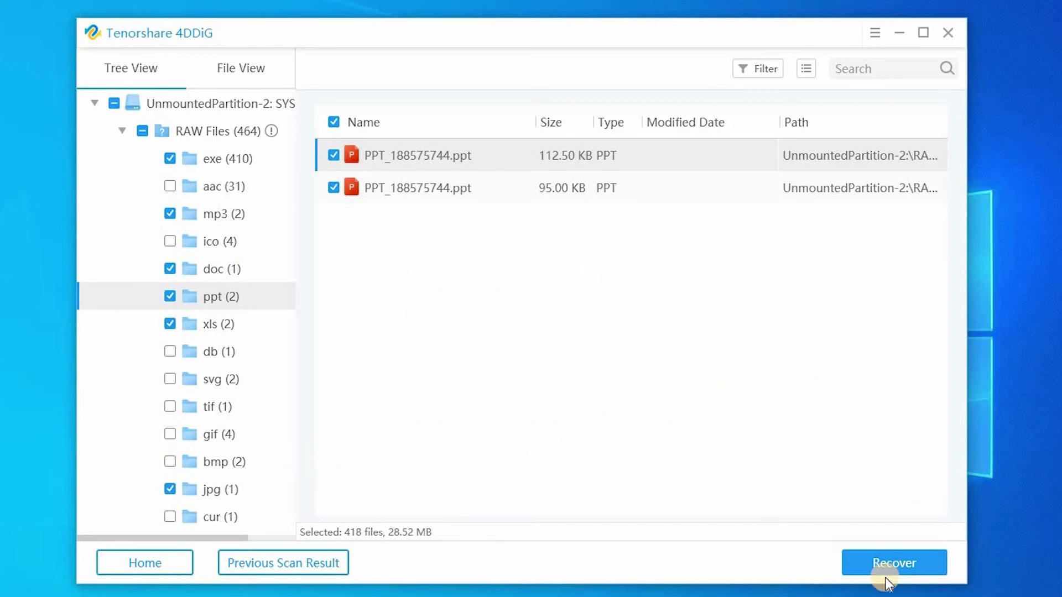
# Step: Recover the ticked raw files to the Desktop, ending with 411 files (28.37 MB) recovered
pyautogui.click(879, 563)
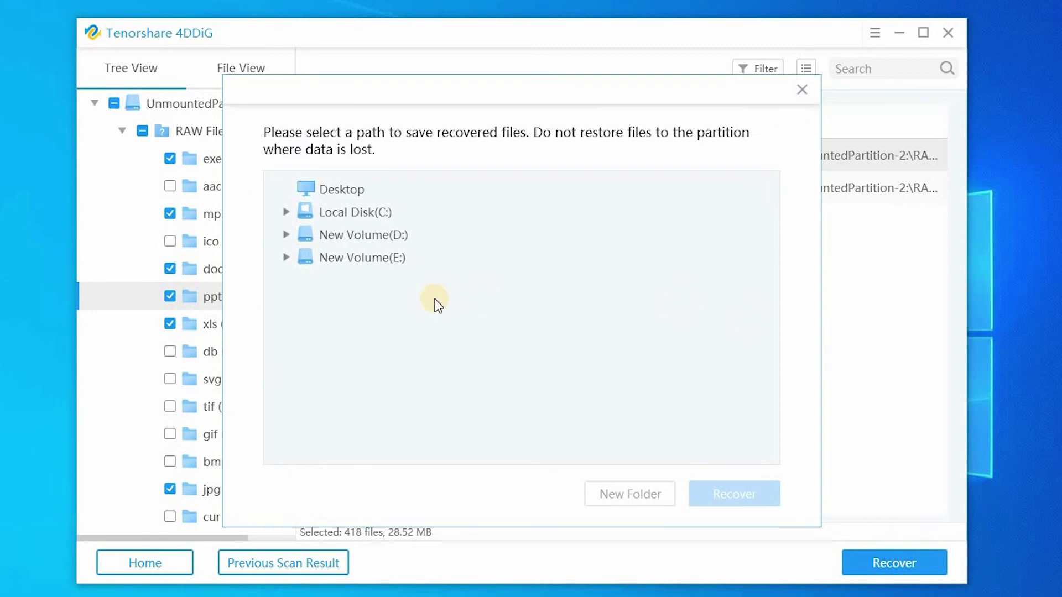
pyautogui.click(271, 235)
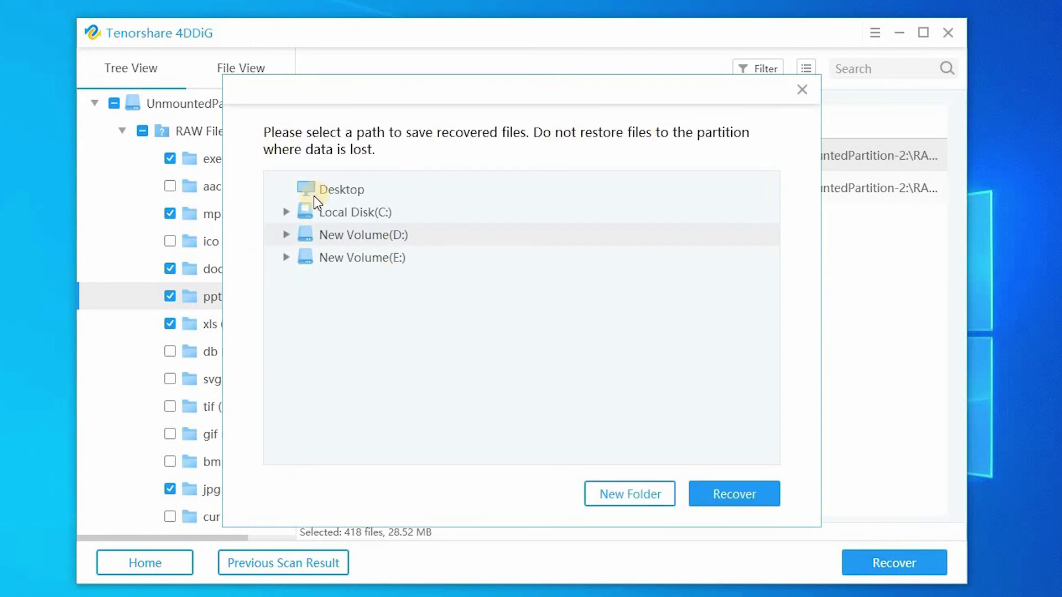
pyautogui.click(341, 190)
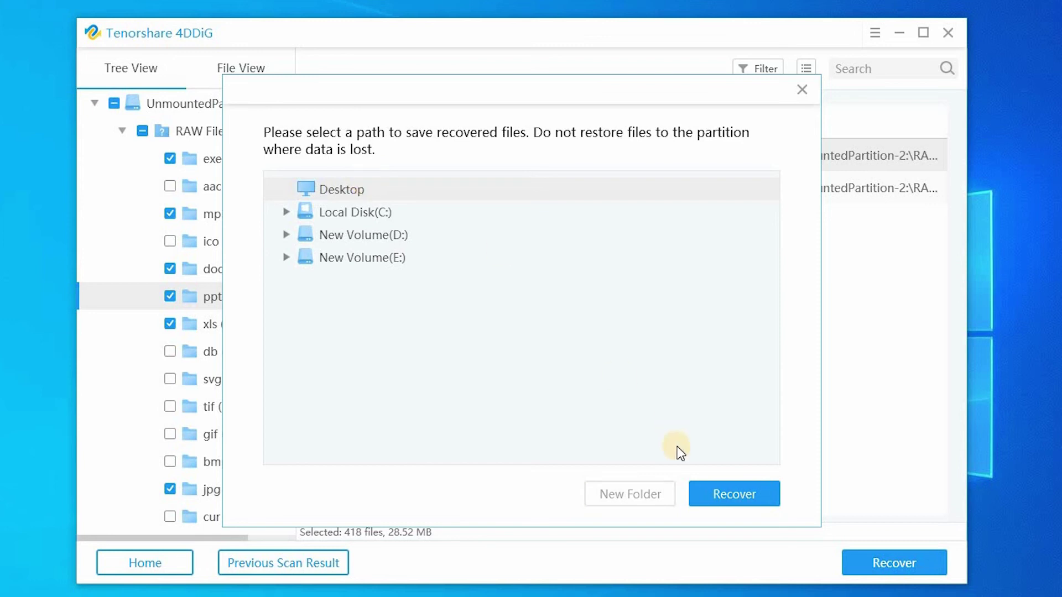
pyautogui.click(715, 494)
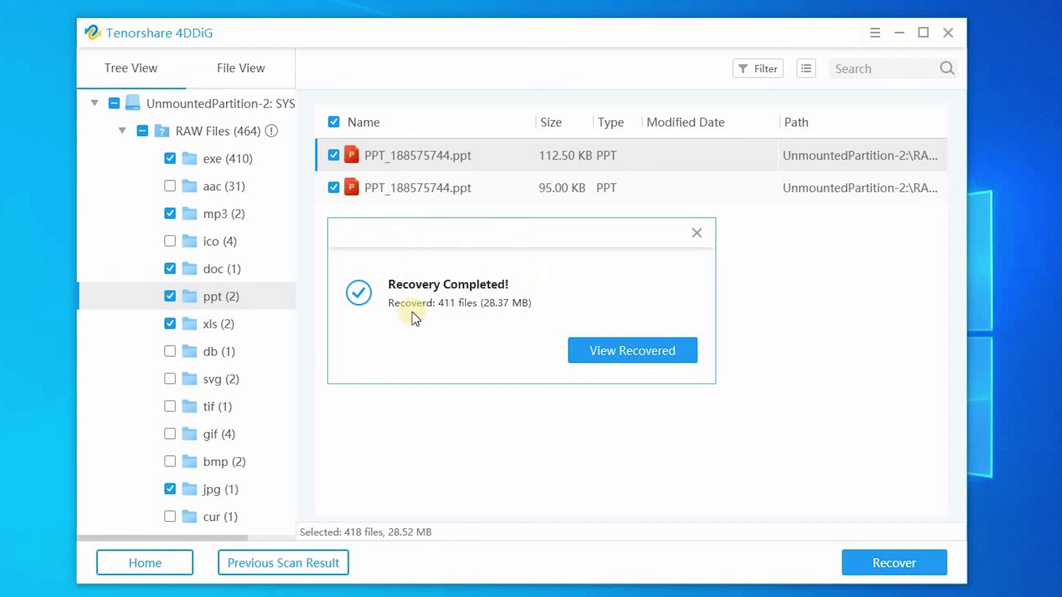
# Step: Open the recovered UnmountedPartition-2 > RAW Files folder in File Explorer
pyautogui.click(633, 361)
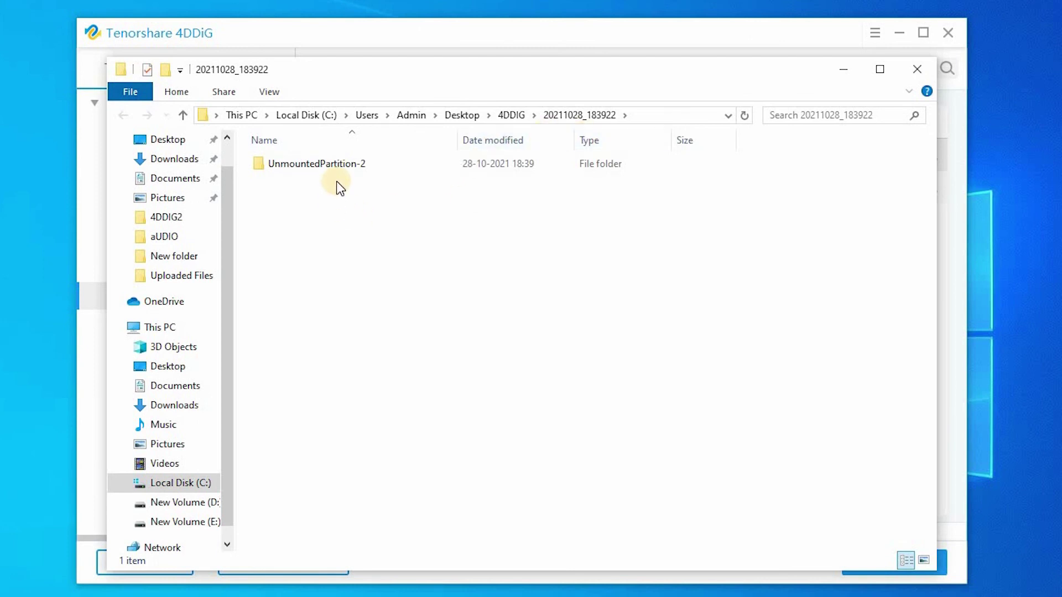
pyautogui.click(336, 166)
pyautogui.doubleClick(336, 166)
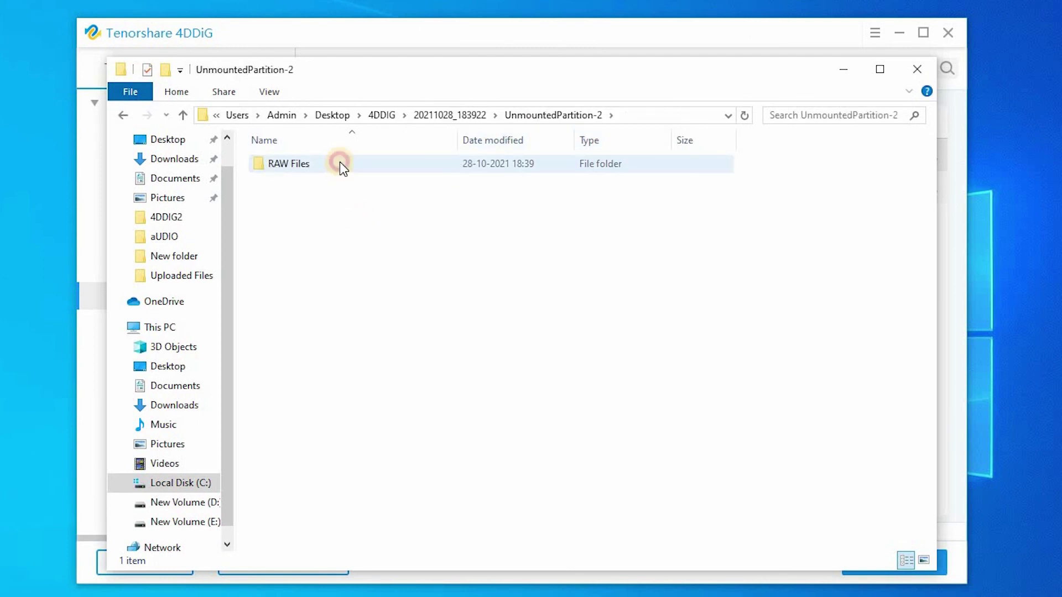
pyautogui.doubleClick(338, 164)
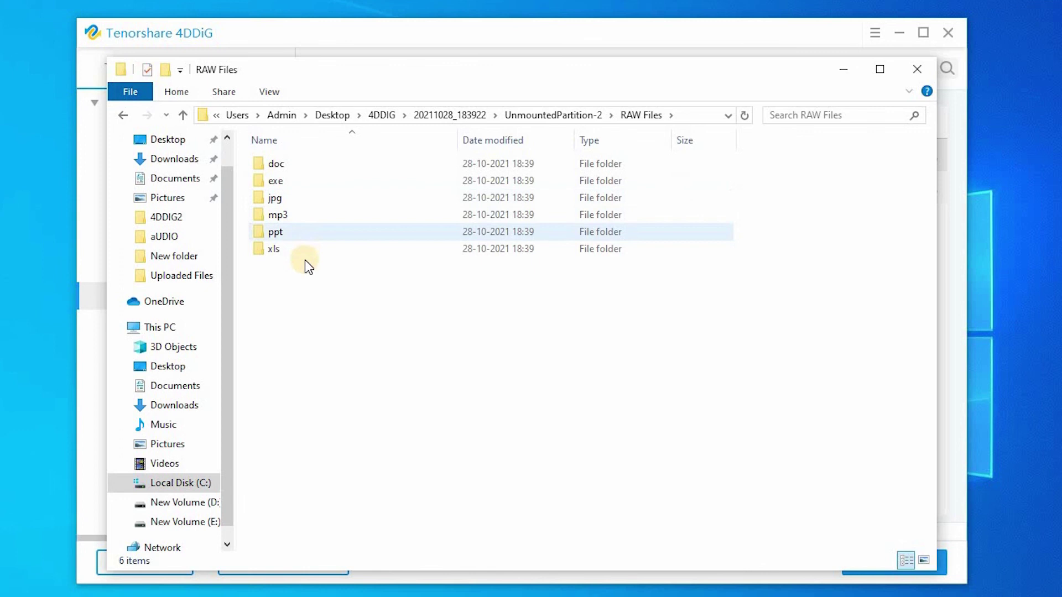
# Step: Browse the recovered doc, exe and jpg folders one after another
pyautogui.click(299, 167)
pyautogui.doubleClick(300, 167)
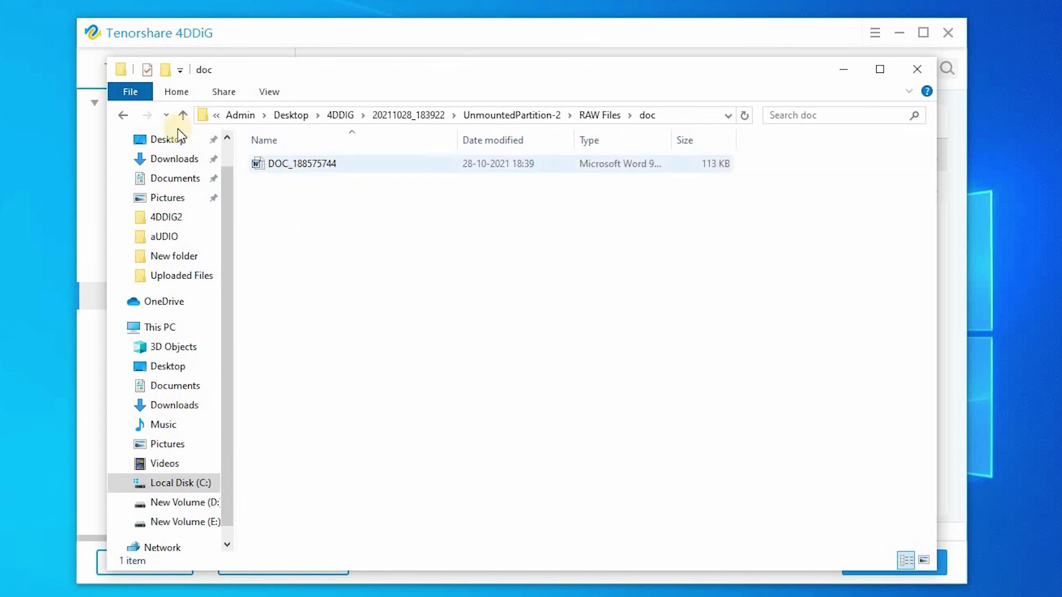
pyautogui.click(121, 114)
pyautogui.doubleClick(292, 179)
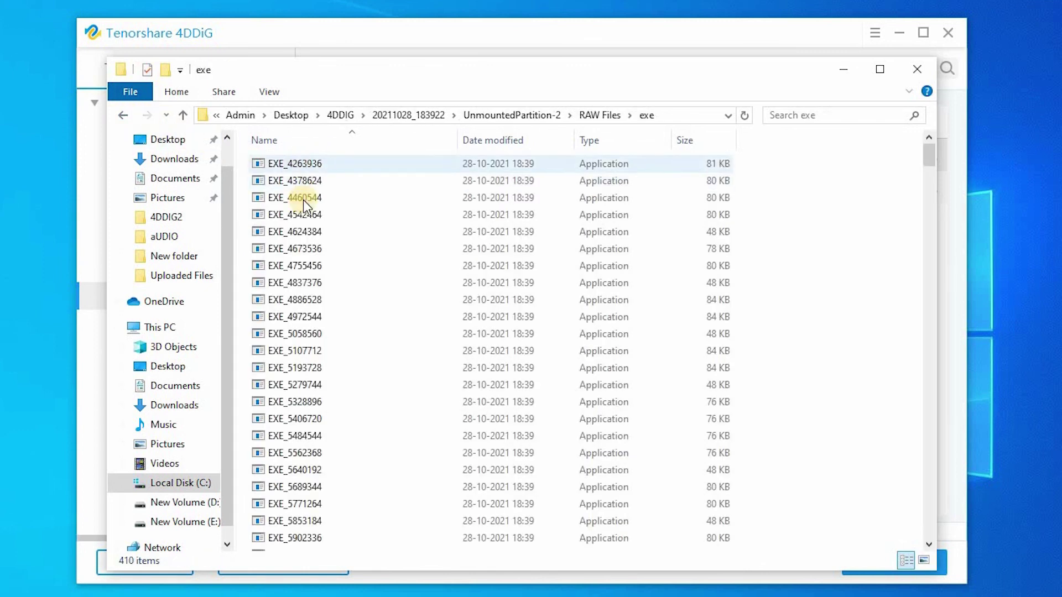
pyautogui.click(132, 120)
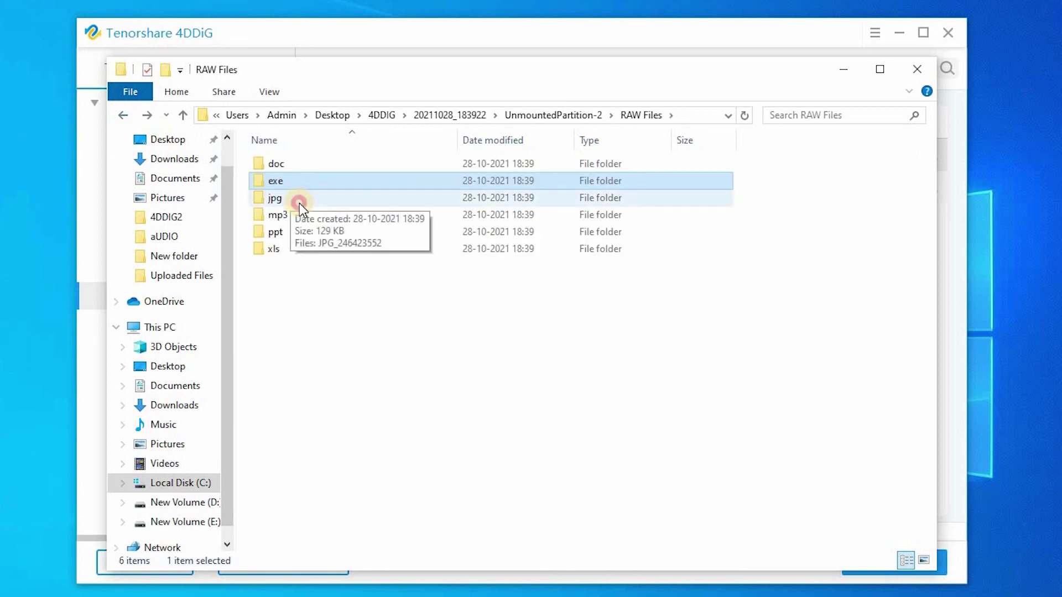
pyautogui.doubleClick(300, 204)
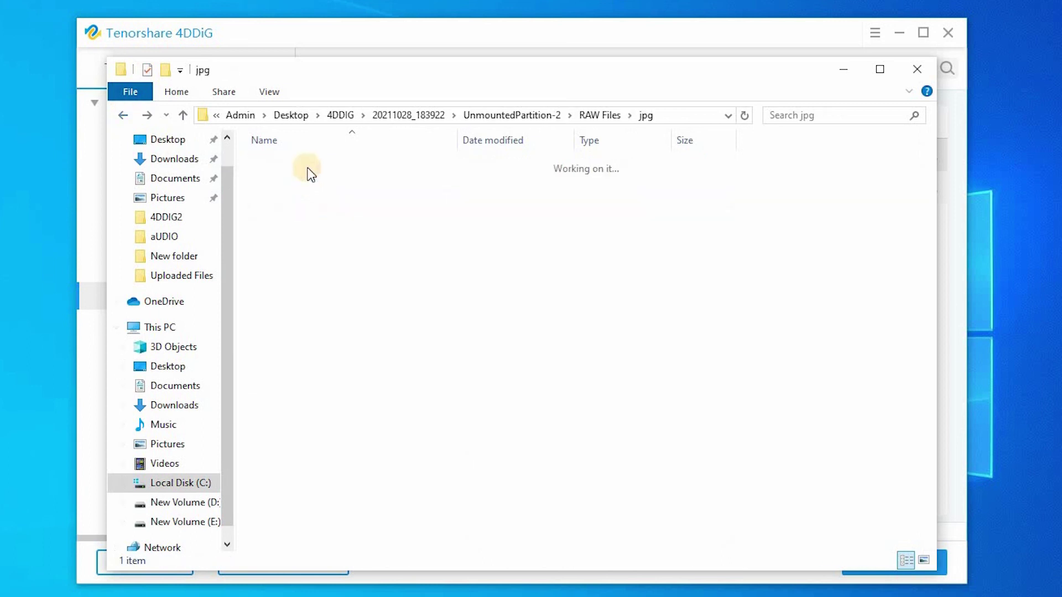
# Step: Browse the mp3 and ppt folders, ending in xls with XLS_188575744 and XLS_188575744_1
pyautogui.click(126, 115)
pyautogui.doubleClick(357, 220)
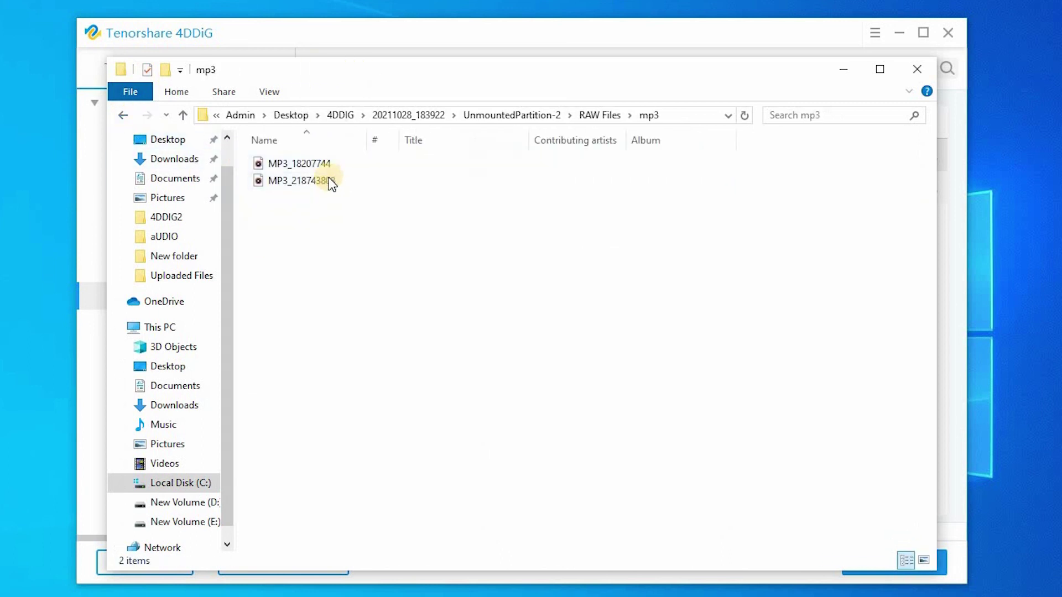
pyautogui.hotkey('alt', 'Left')
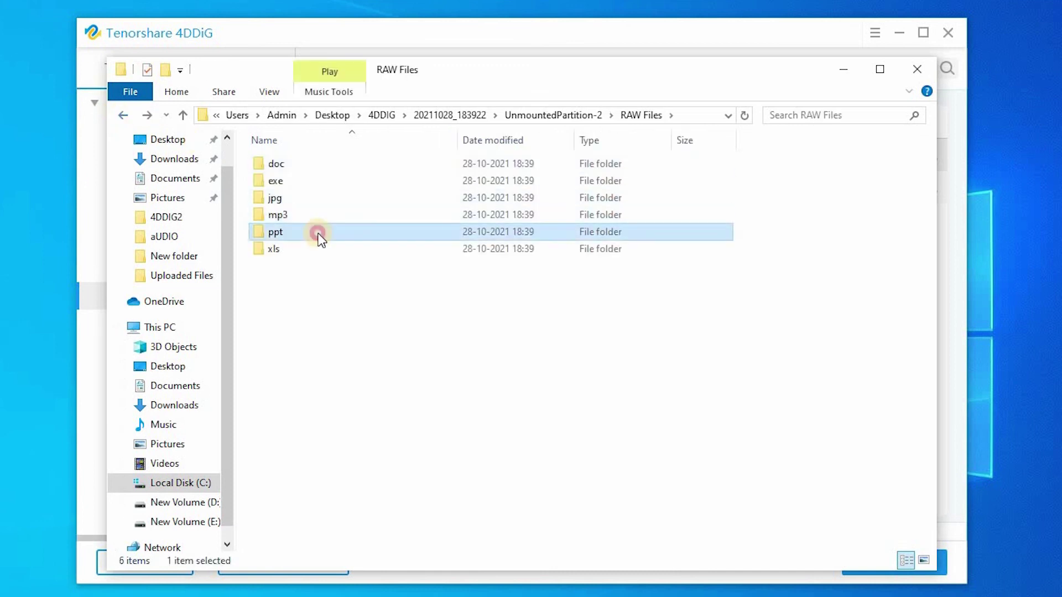
pyautogui.doubleClick(315, 230)
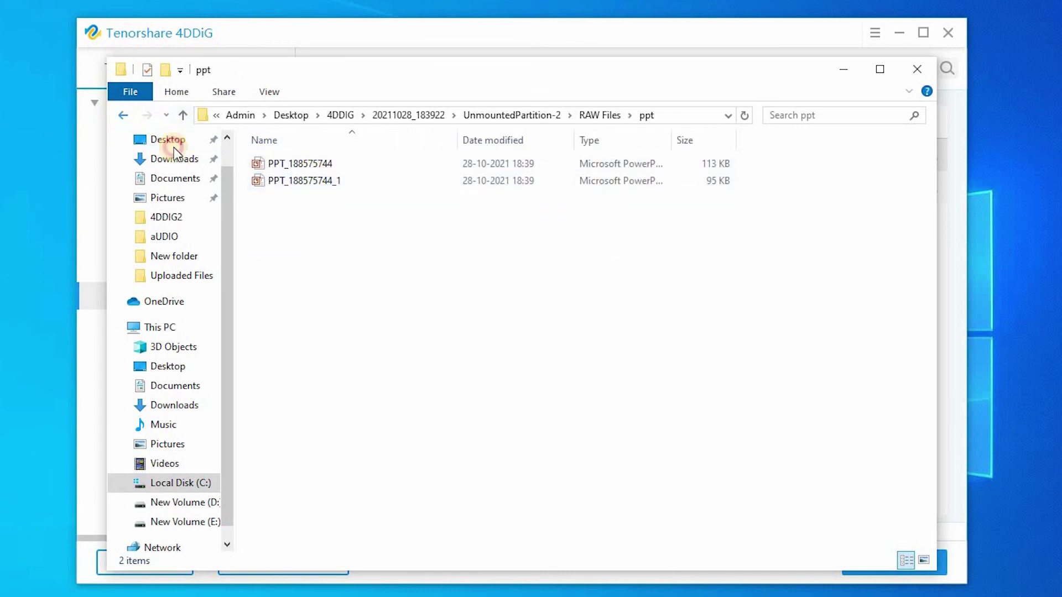
pyautogui.hotkey('alt', 'Left')
pyautogui.doubleClick(327, 242)
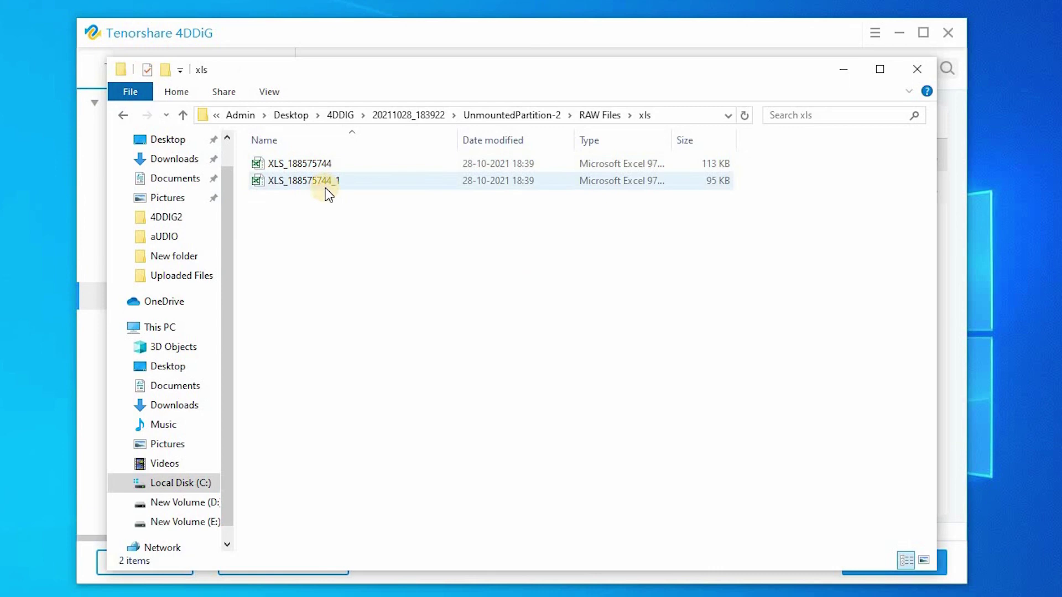